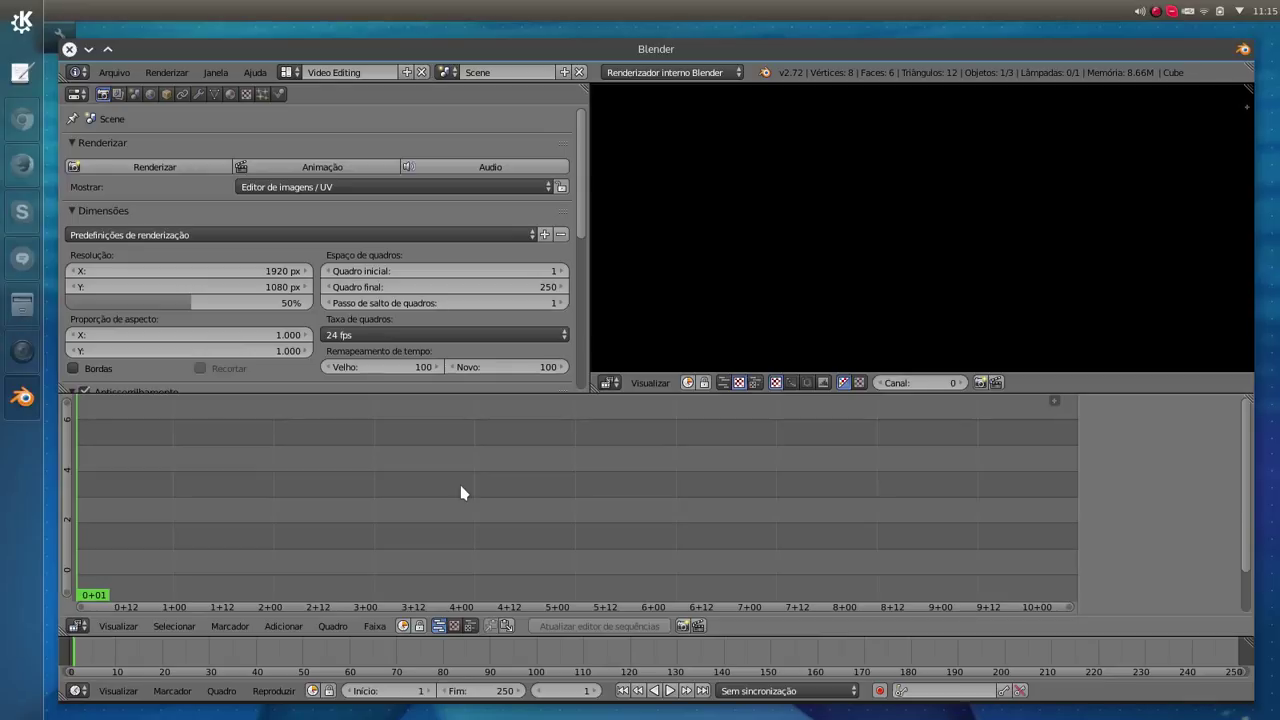
- Drag 01wallpaper-wugonshan.jpg from Dolphin onto sequencer channel 1 at frame 1
{"action": "left_click", "coordinate": [22, 313]}
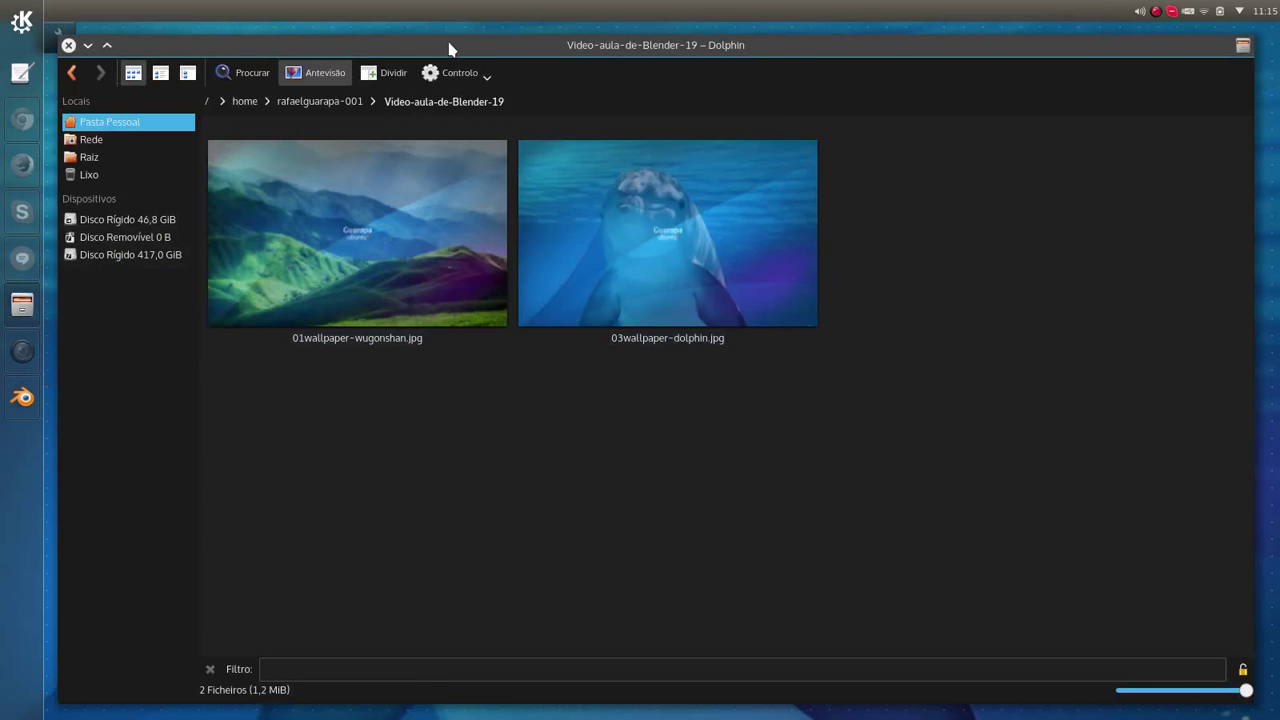
{"action": "mouse_move", "coordinate": [461, 39]}
{"action": "left_mouse_down"}
{"action": "mouse_move", "coordinate": [513, 60]}
{"action": "mouse_move", "coordinate": [871, 109]}
{"action": "left_mouse_up"}
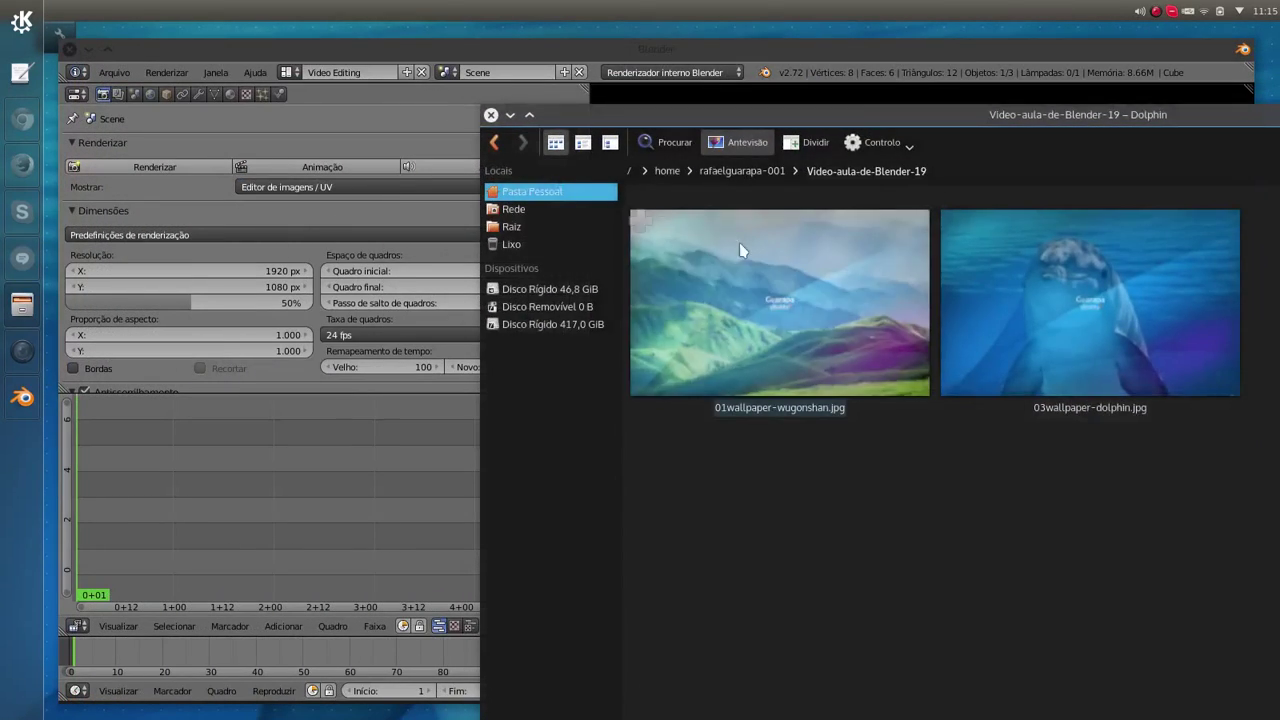
{"action": "mouse_move", "coordinate": [740, 251]}
{"action": "left_mouse_down"}
{"action": "mouse_move", "coordinate": [812, 280]}
{"action": "mouse_move", "coordinate": [209, 482]}
{"action": "left_mouse_up"}
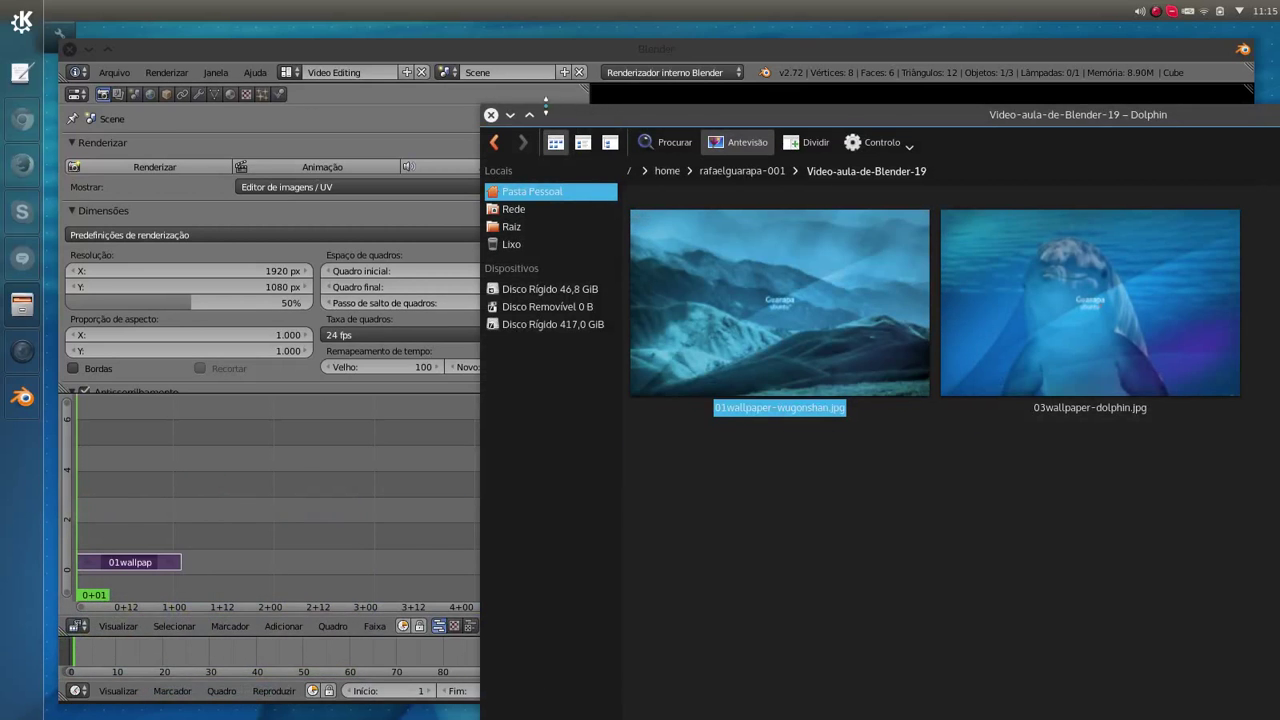
{"action": "left_click", "coordinate": [511, 116]}
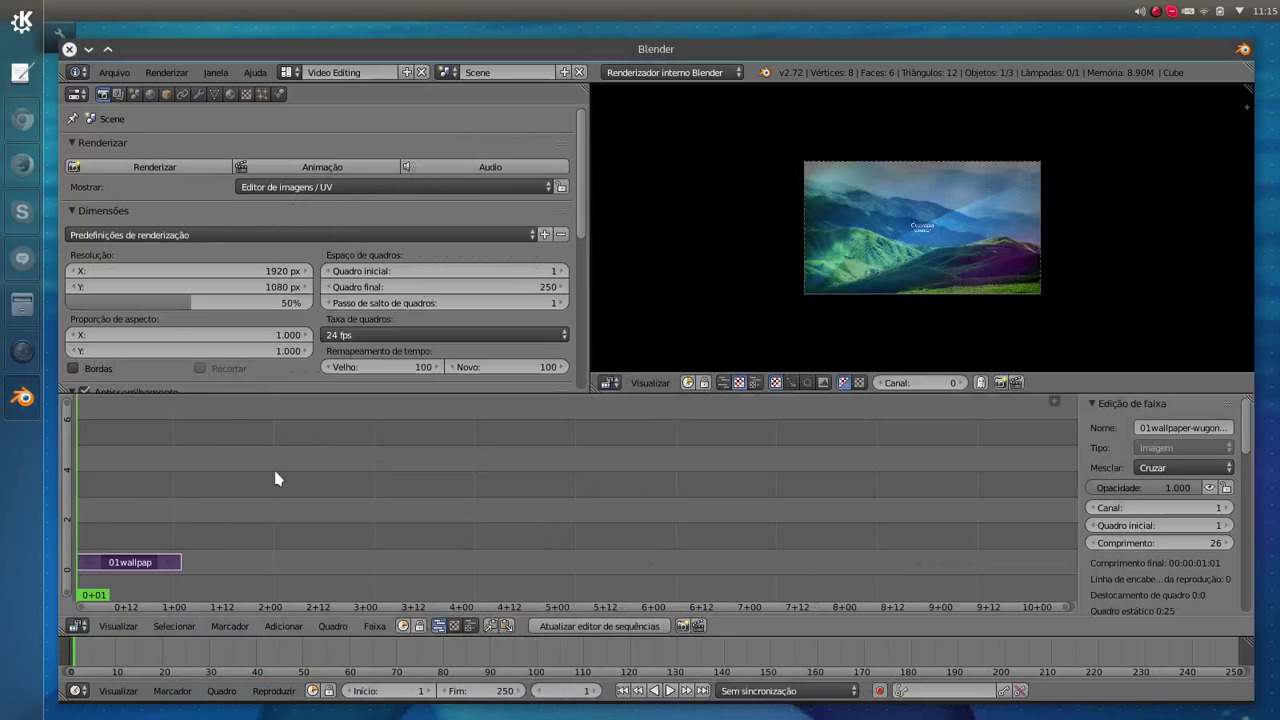
- Stretch the landscape strip's end so it runs 144 frames
{"action": "right_click", "coordinate": [168, 566]}
{"action": "key", "text": "g"}
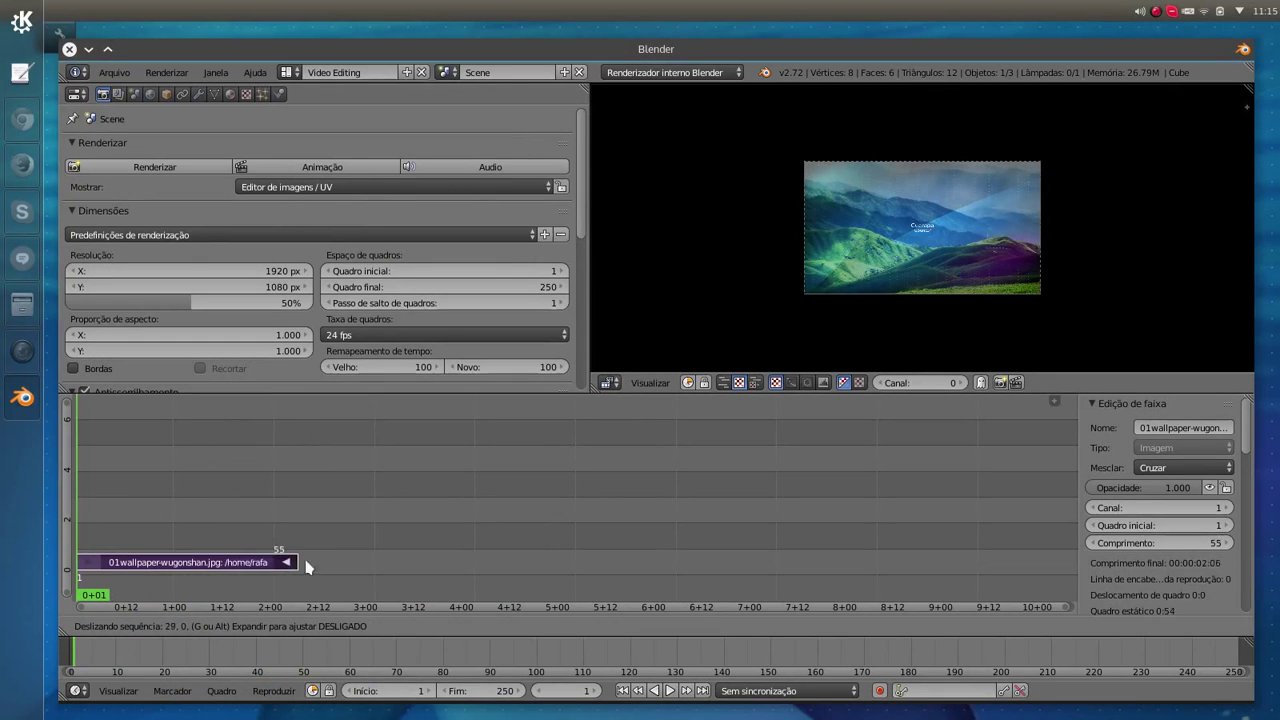
{"action": "left_click", "coordinate": [646, 557]}
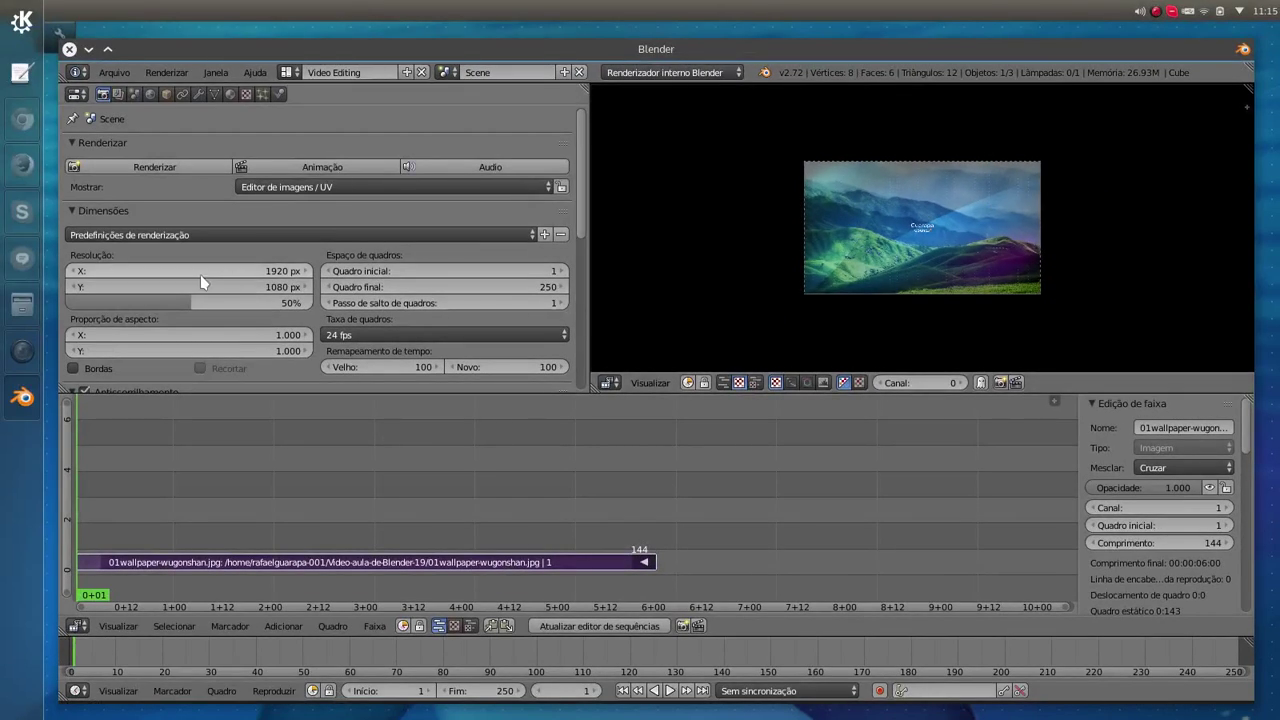
- Set the render resolution to 100% and zoom in on the preview
{"action": "left_click_drag", "start_coordinate": [200, 302], "coordinate": [312, 302]}
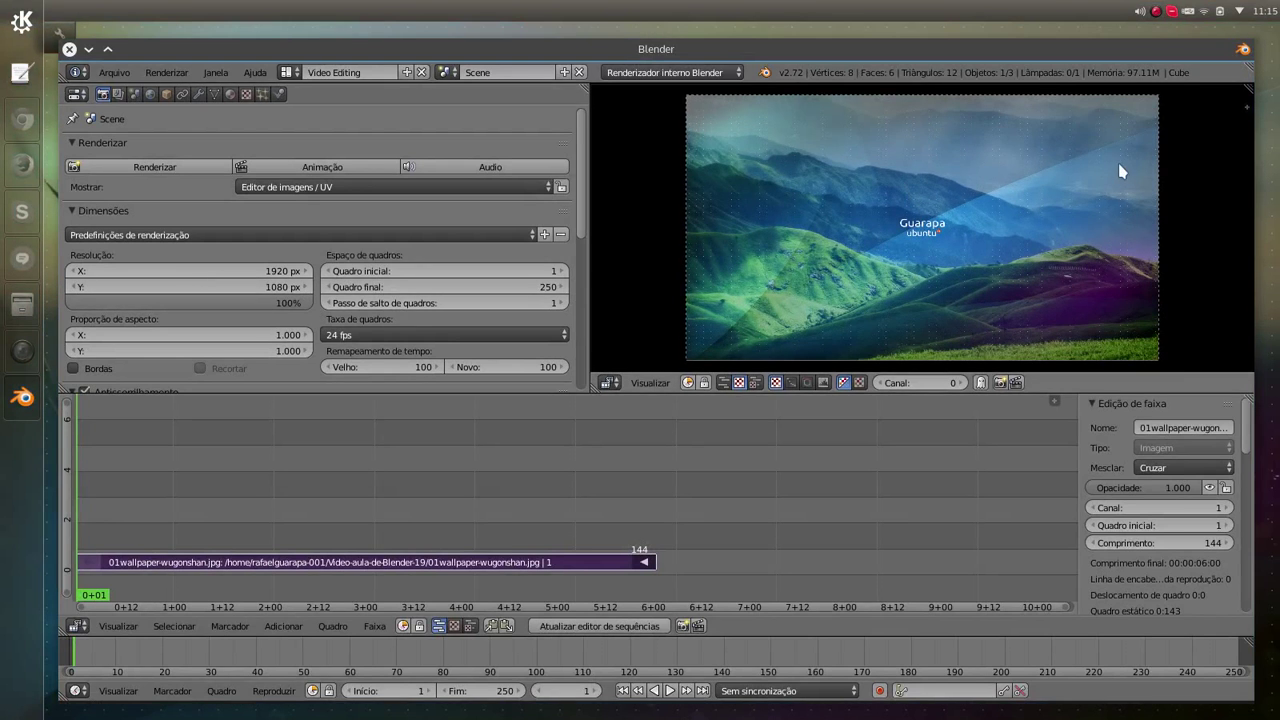
{"action": "scroll", "coordinate": [1115, 167], "scroll_direction": "up", "scroll_amount": 1}
{"action": "scroll", "coordinate": [1108, 160], "scroll_direction": "up", "scroll_amount": 1}
{"action": "scroll", "coordinate": [1108, 160], "scroll_direction": "up", "scroll_amount": 1}
{"action": "scroll", "coordinate": [1108, 160], "scroll_direction": "up", "scroll_amount": 1}
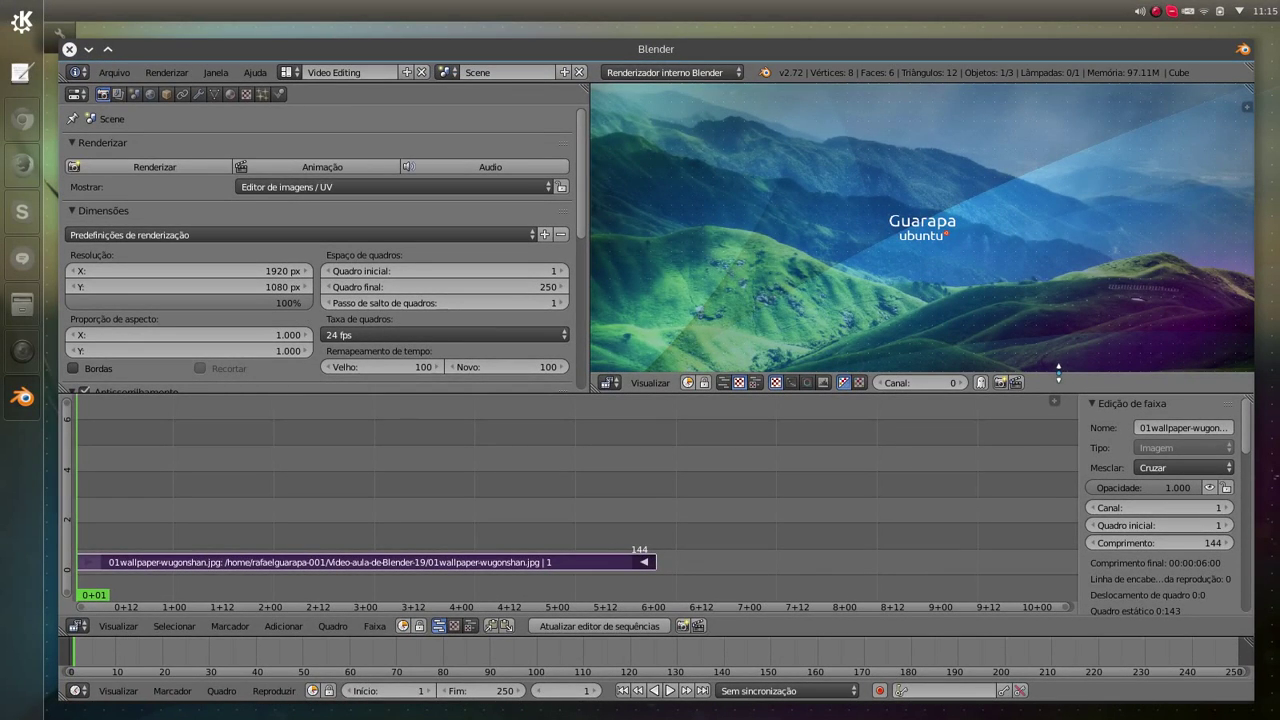
- Enlarge the landscape preview to fill its pane, then reselect the strip and scrub it
{"action": "left_click_drag", "start_coordinate": [1058, 375], "coordinate": [1061, 401]}
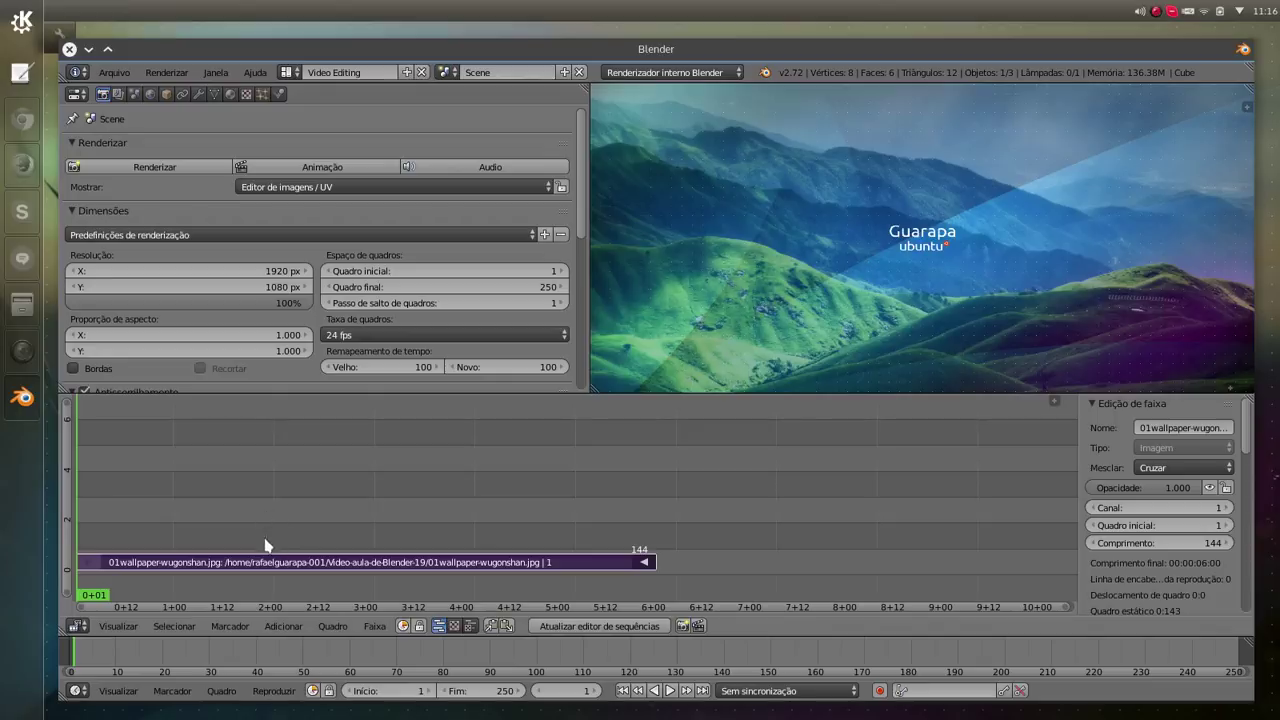
{"action": "right_click", "coordinate": [231, 567]}
{"action": "right_click", "coordinate": [304, 505]}
{"action": "right_click", "coordinate": [312, 566]}
{"action": "mouse_move", "coordinate": [84, 528]}
{"action": "left_mouse_down"}
{"action": "mouse_move", "coordinate": [230, 523]}
{"action": "mouse_move", "coordinate": [80, 533]}
{"action": "left_mouse_up"}
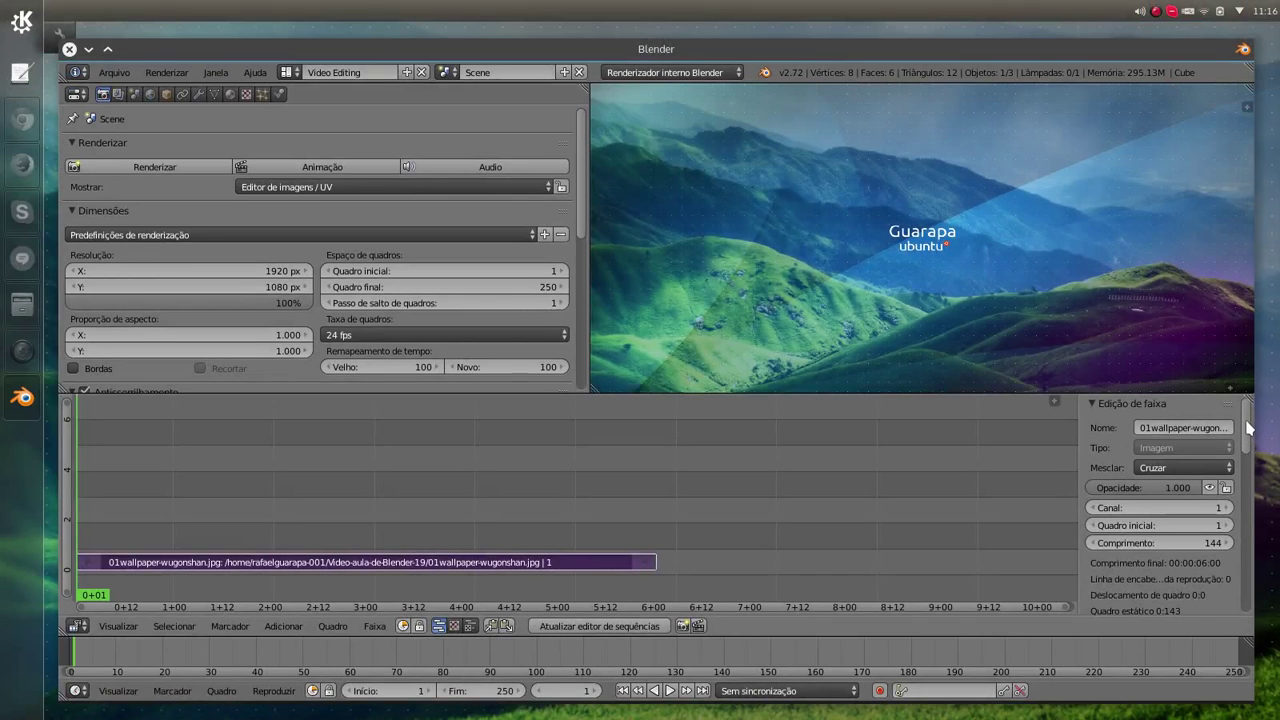
{"action": "left_click_drag", "start_coordinate": [1247, 428], "coordinate": [1244, 511]}
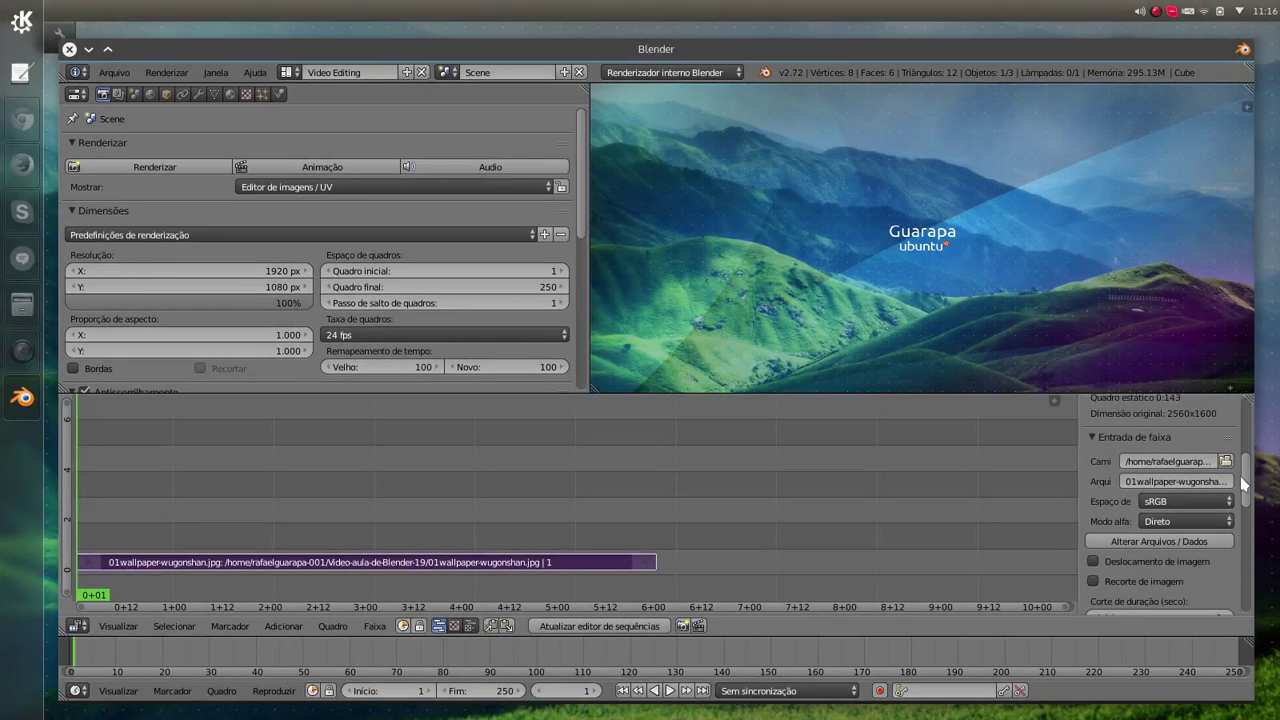
{"action": "left_click_drag", "start_coordinate": [1244, 511], "coordinate": [1240, 566]}
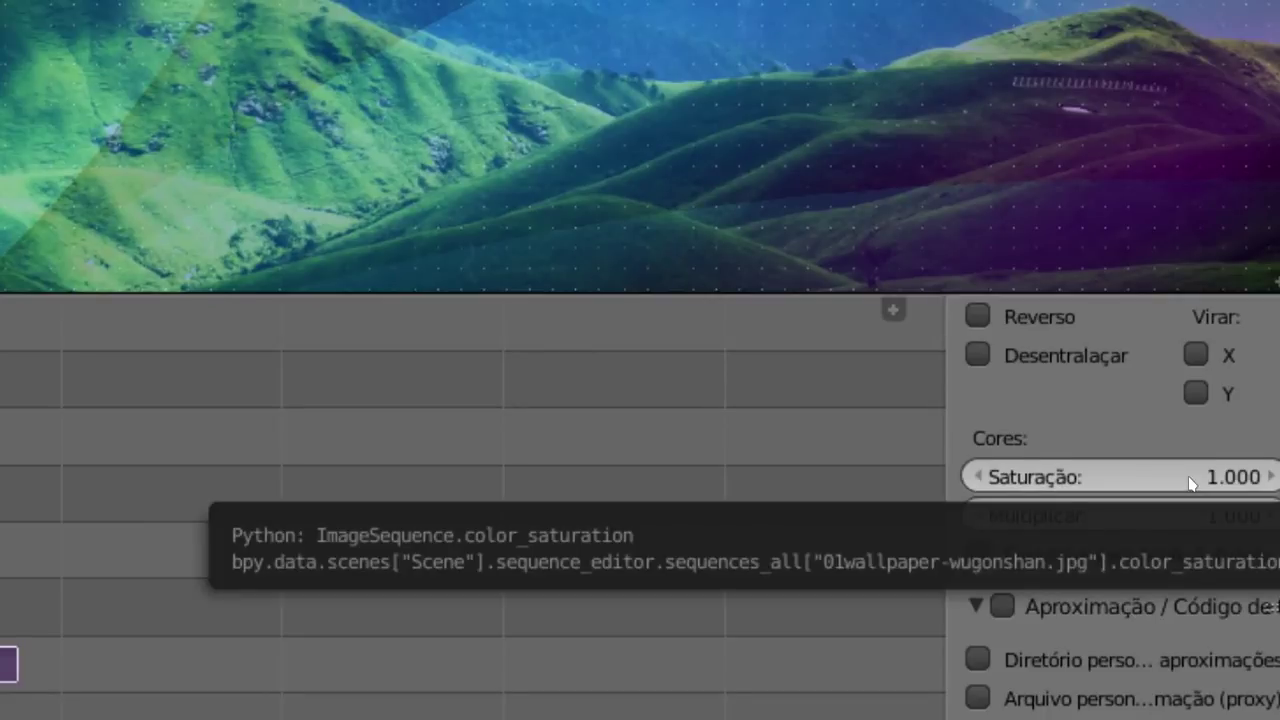
{"action": "left_click", "coordinate": [1191, 479]}
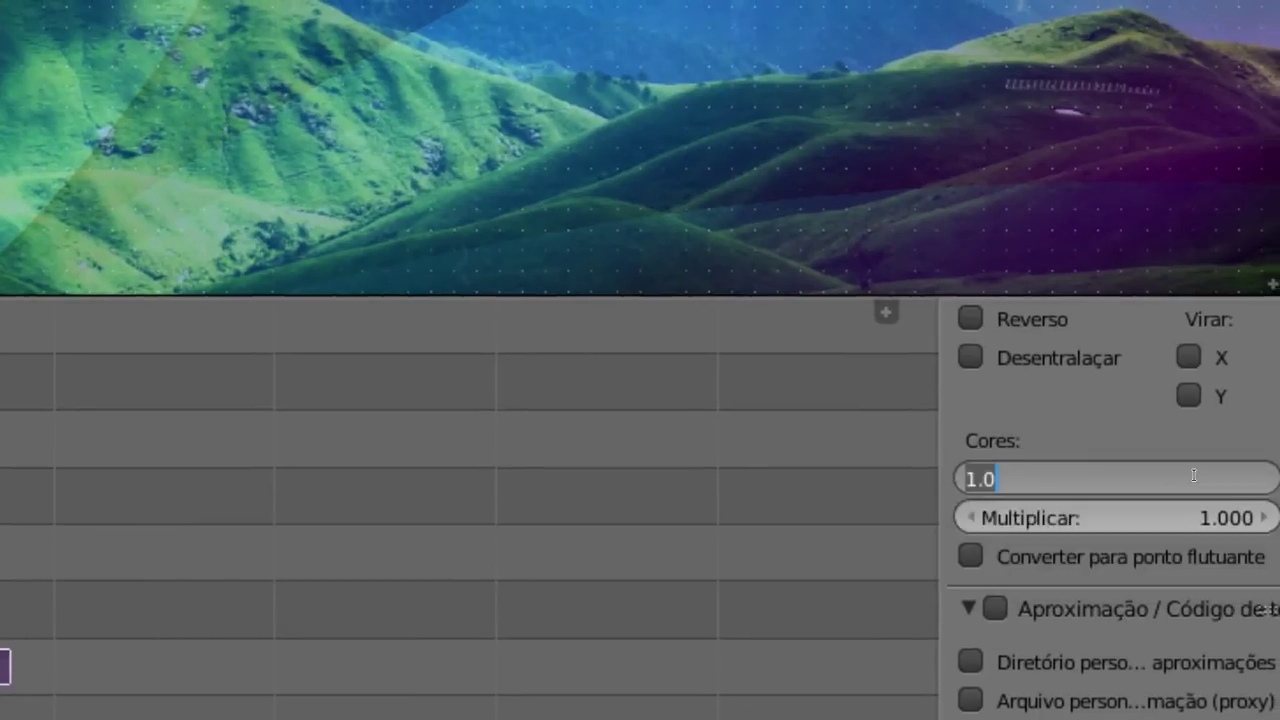
{"action": "type", "text": "0"}
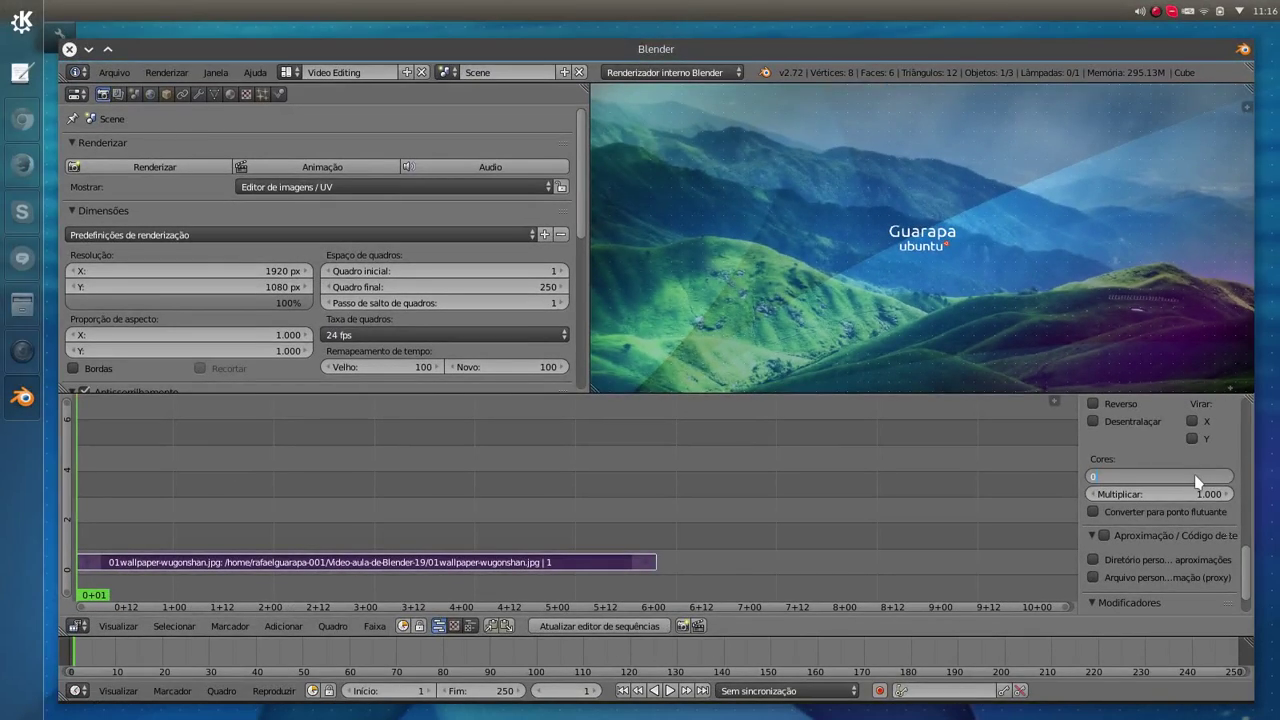
{"action": "key", "text": "Return"}
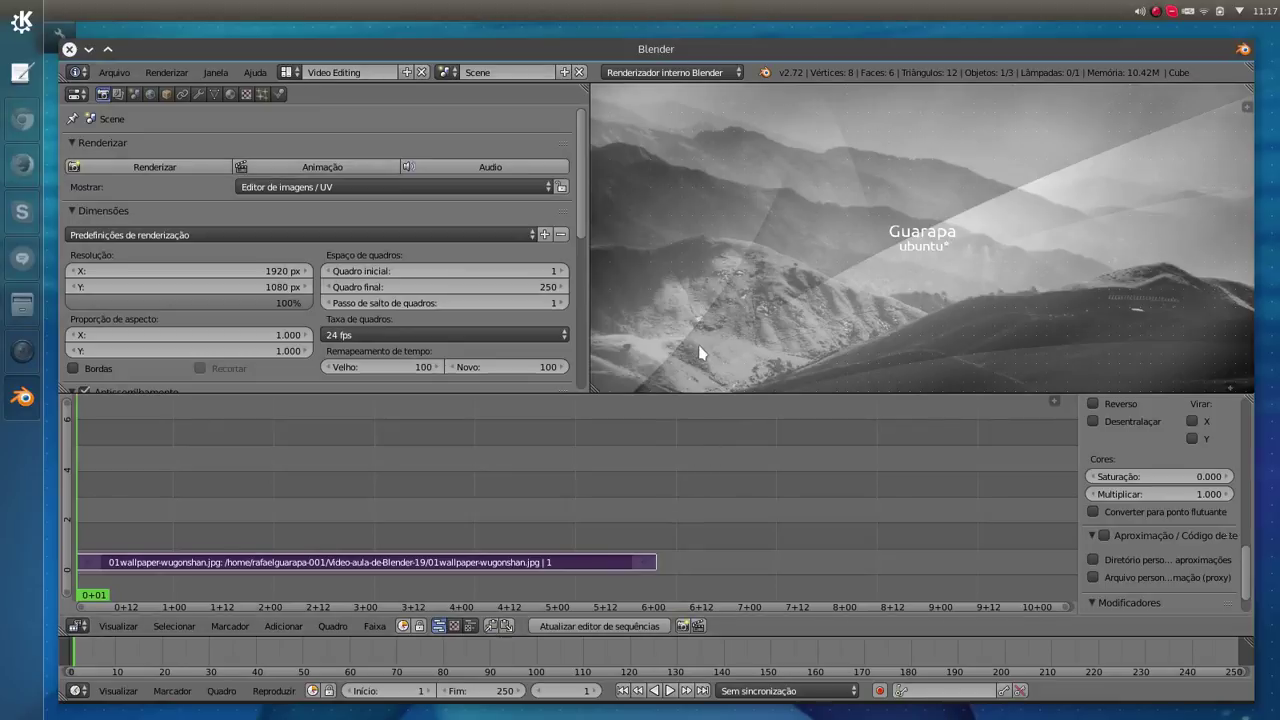
{"action": "left_click", "coordinate": [1137, 477]}
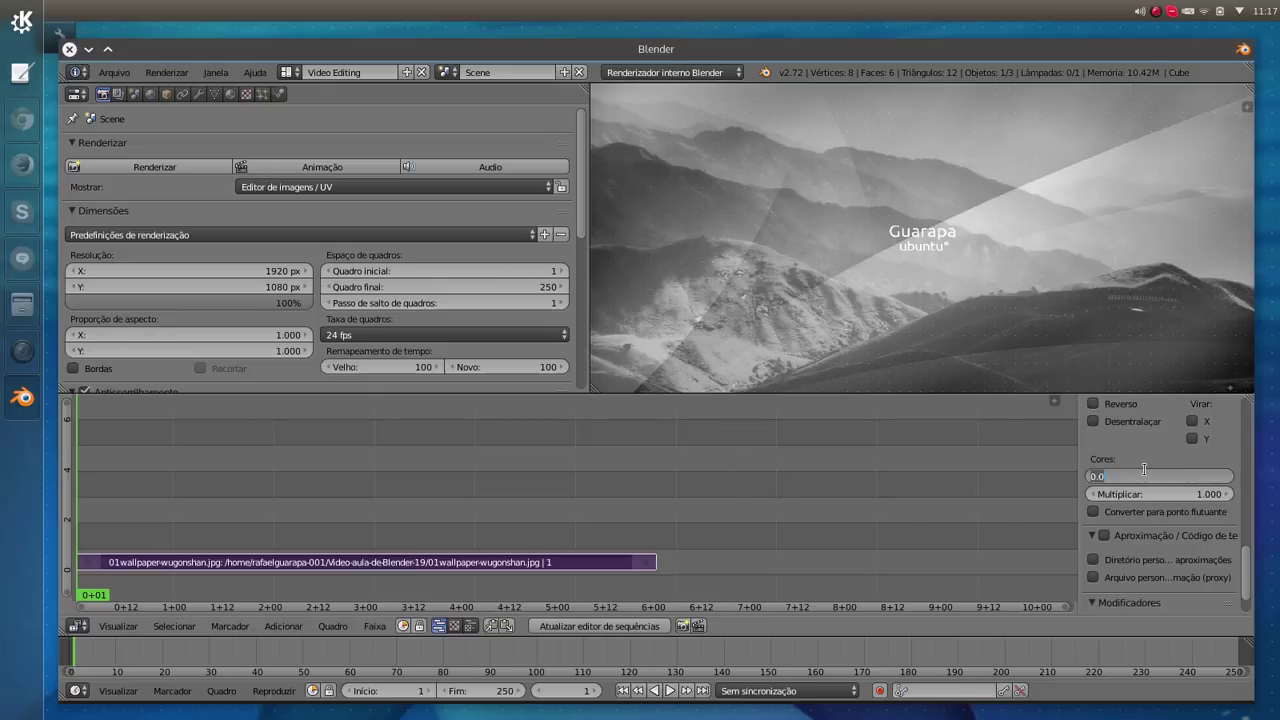
{"action": "type", "text": "1"}
{"action": "key", "text": "Return"}
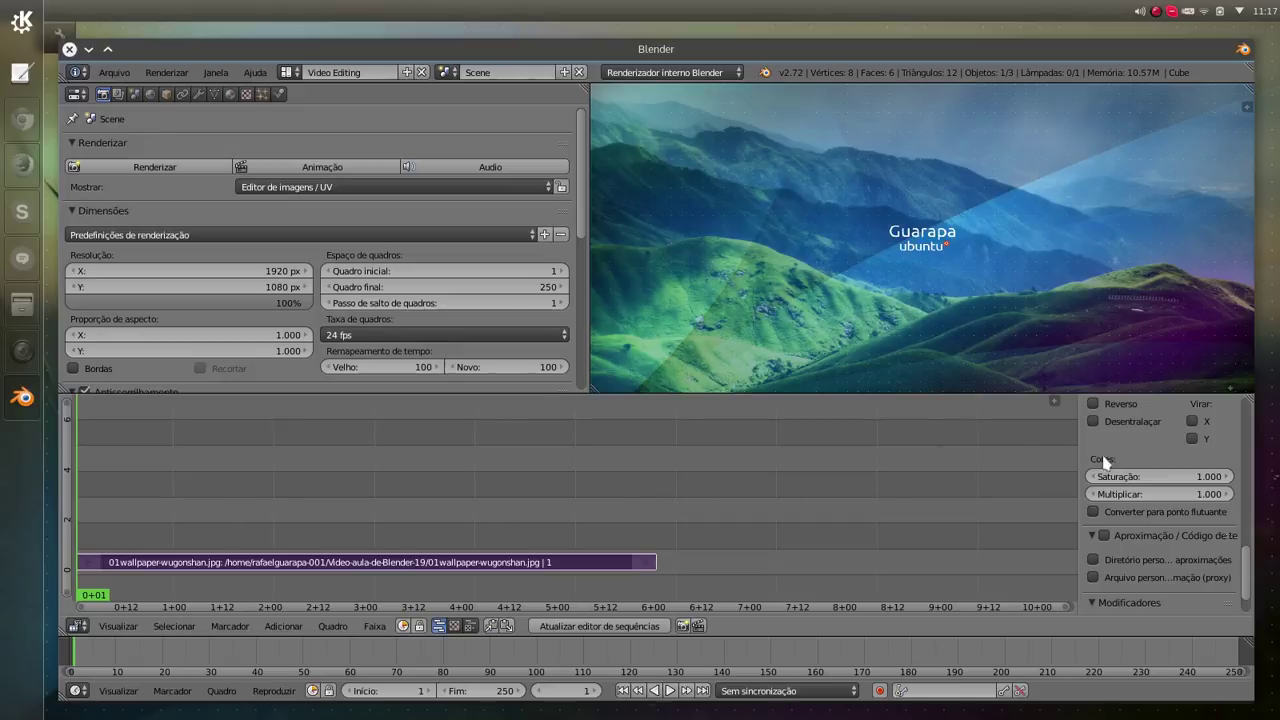
- Keyframe the landscape strip's Saturação at 1.000 on frame 1, then move to frame 144
{"action": "right_click", "coordinate": [1133, 479]}
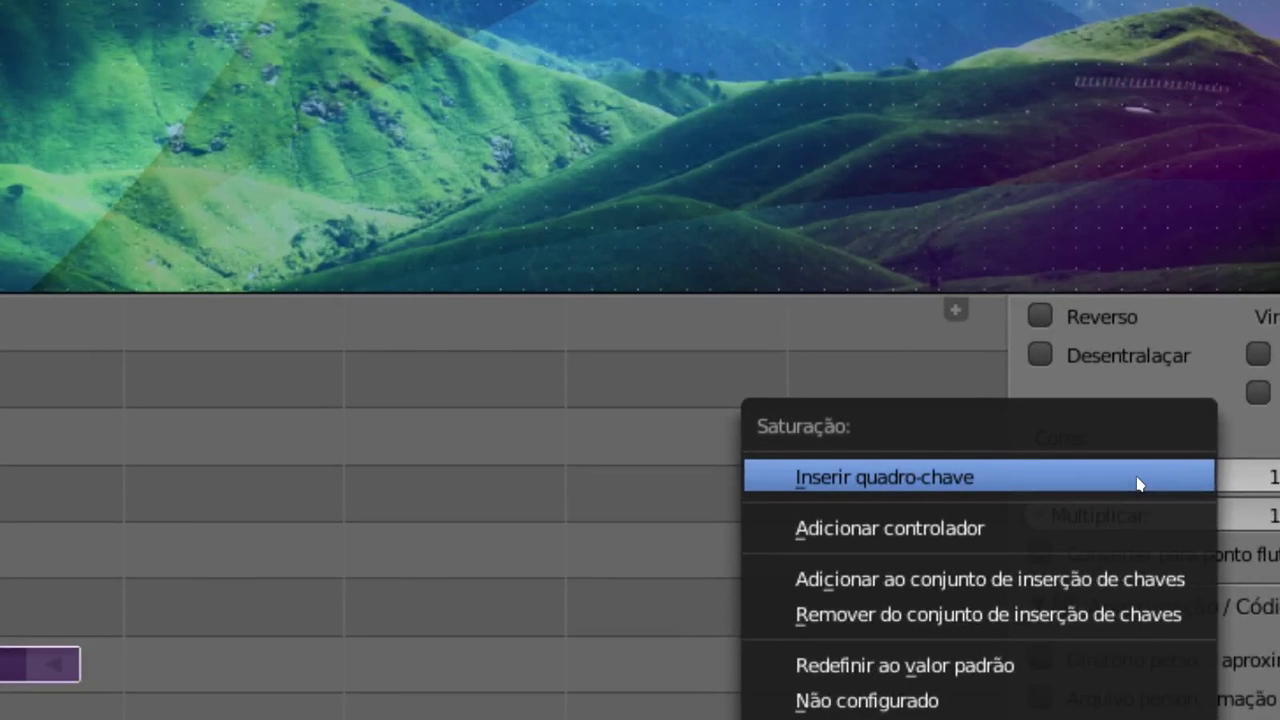
{"action": "left_click", "coordinate": [1137, 484]}
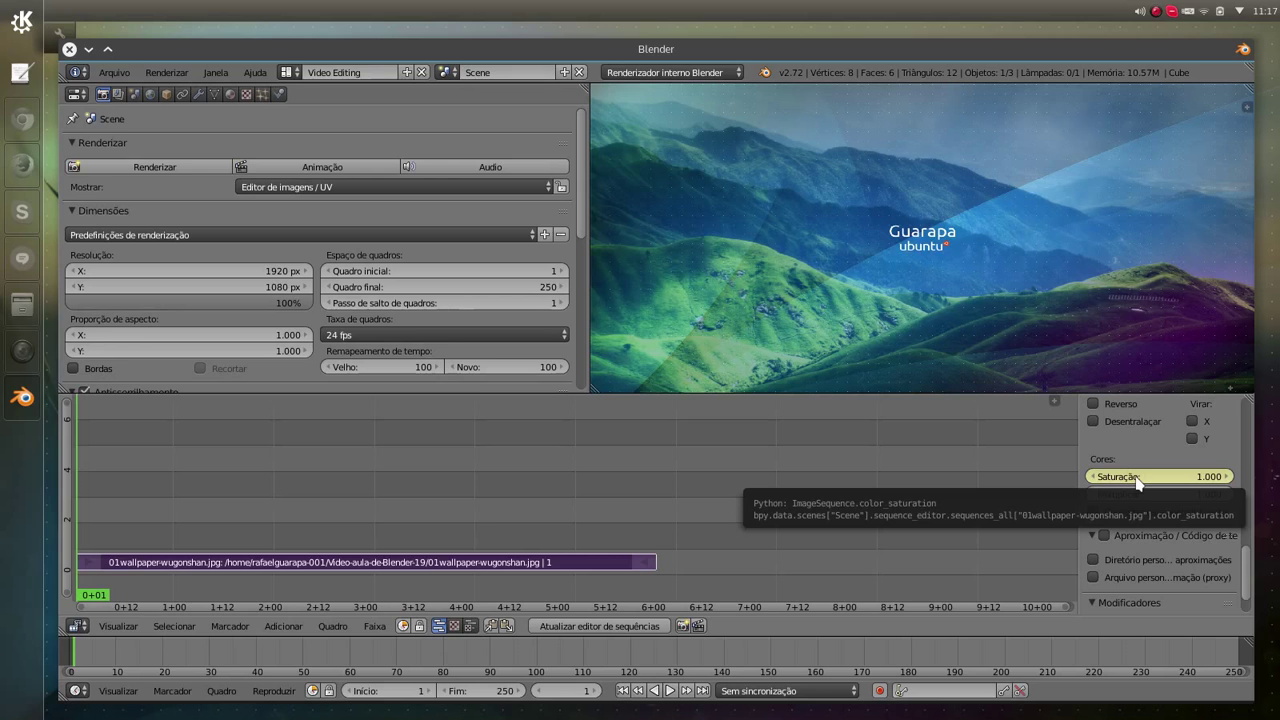
{"action": "left_click", "coordinate": [659, 540]}
{"action": "key", "text": "Left"}
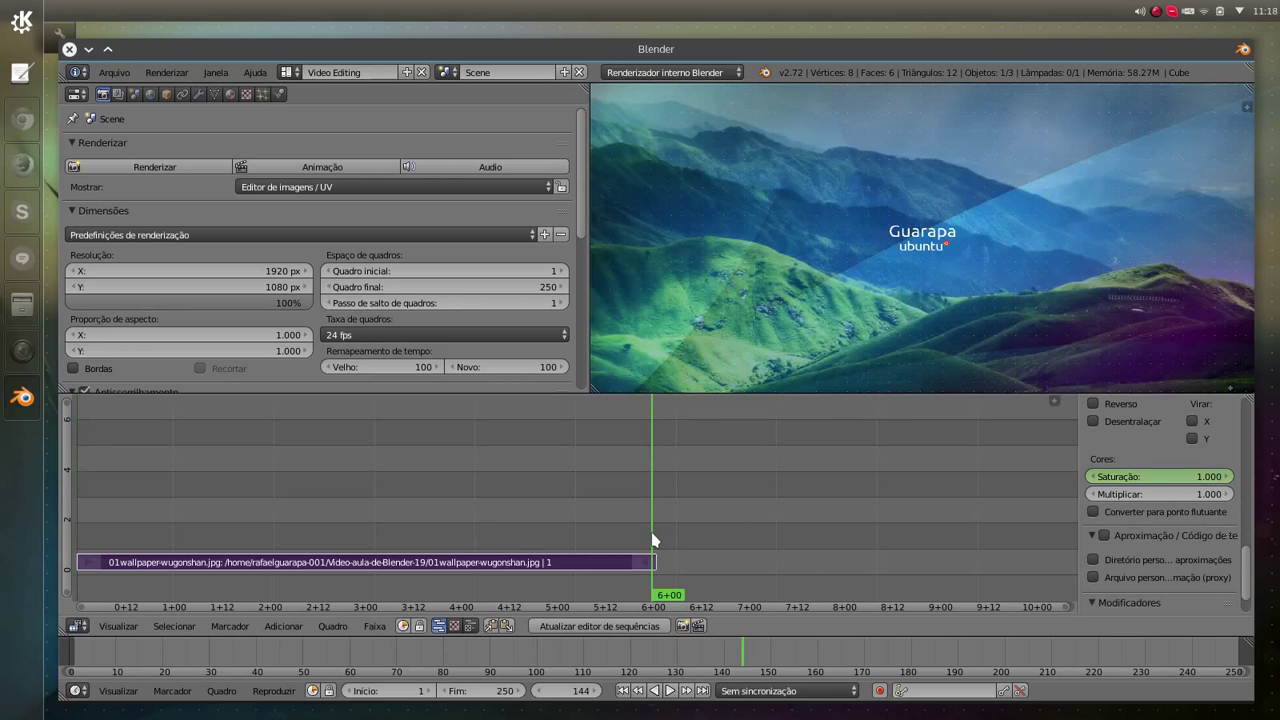
- At frame 145, set Saturação to 0 and keyframe it, then return to frame 1
{"action": "key", "text": "Right"}
{"action": "key", "text": "Left"}
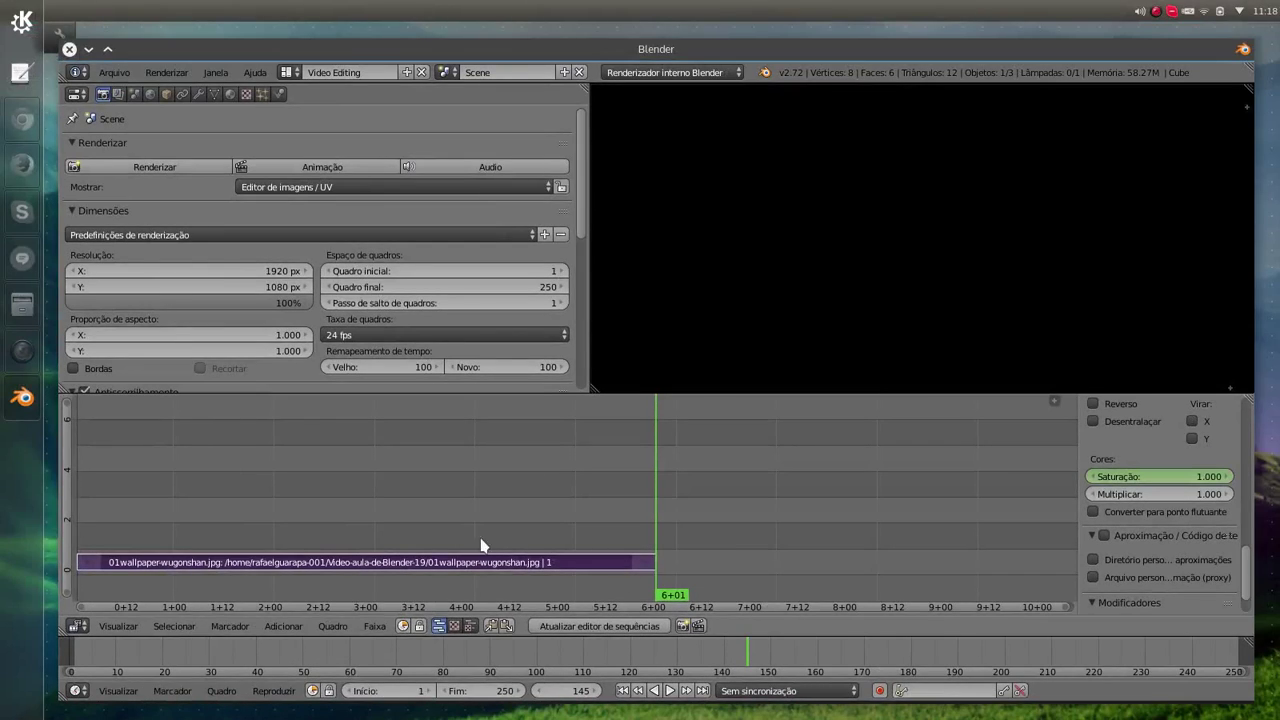
{"action": "left_click", "coordinate": [1155, 478]}
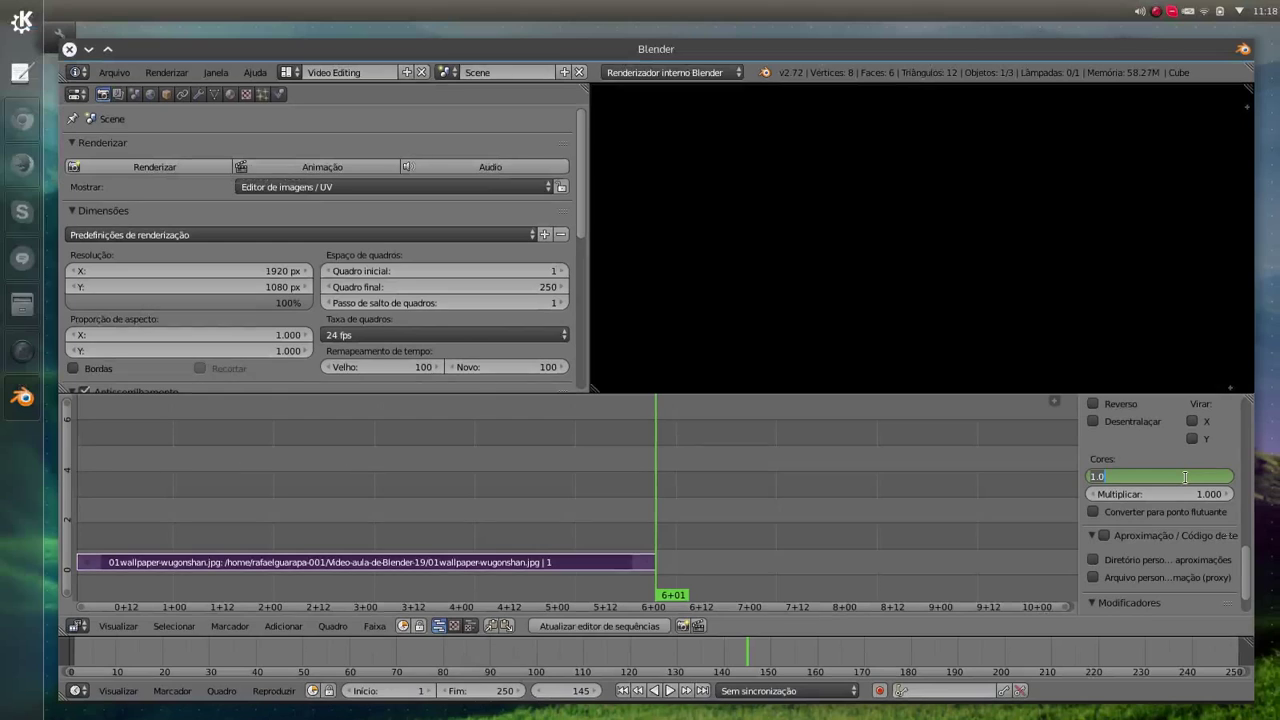
{"action": "type", "text": "0"}
{"action": "key", "text": "Return"}
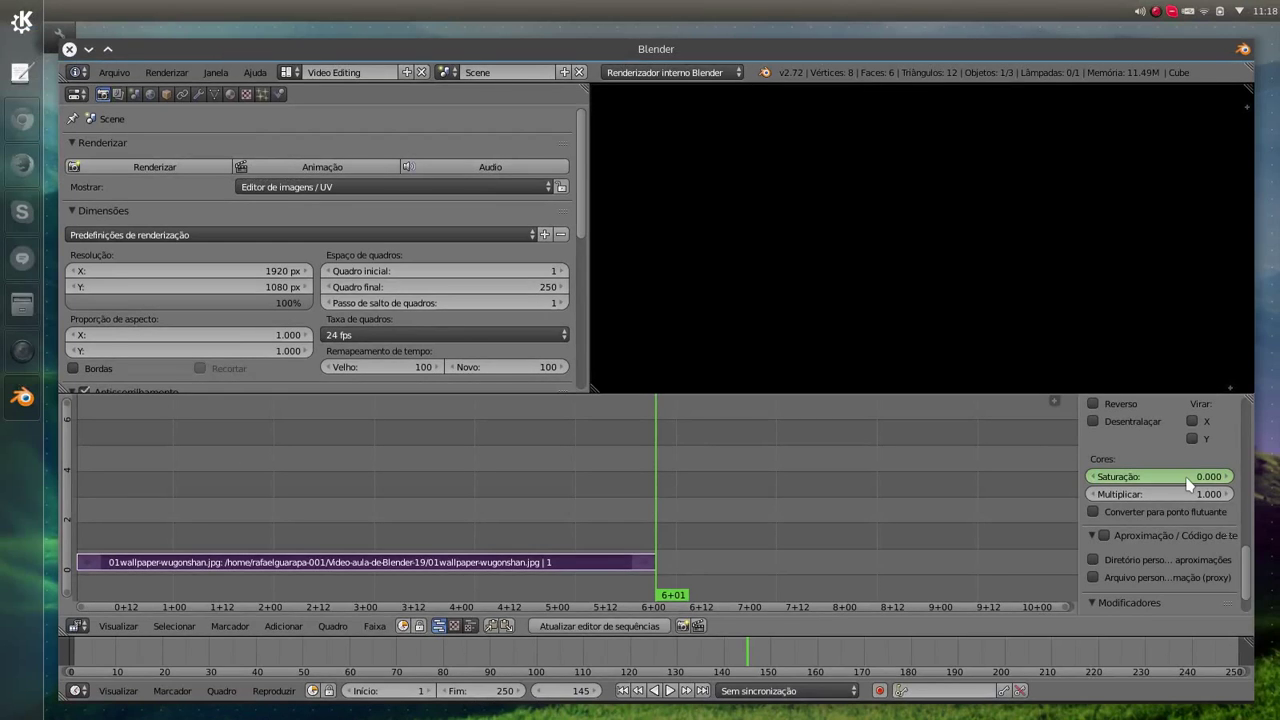
{"action": "right_click", "coordinate": [1189, 484]}
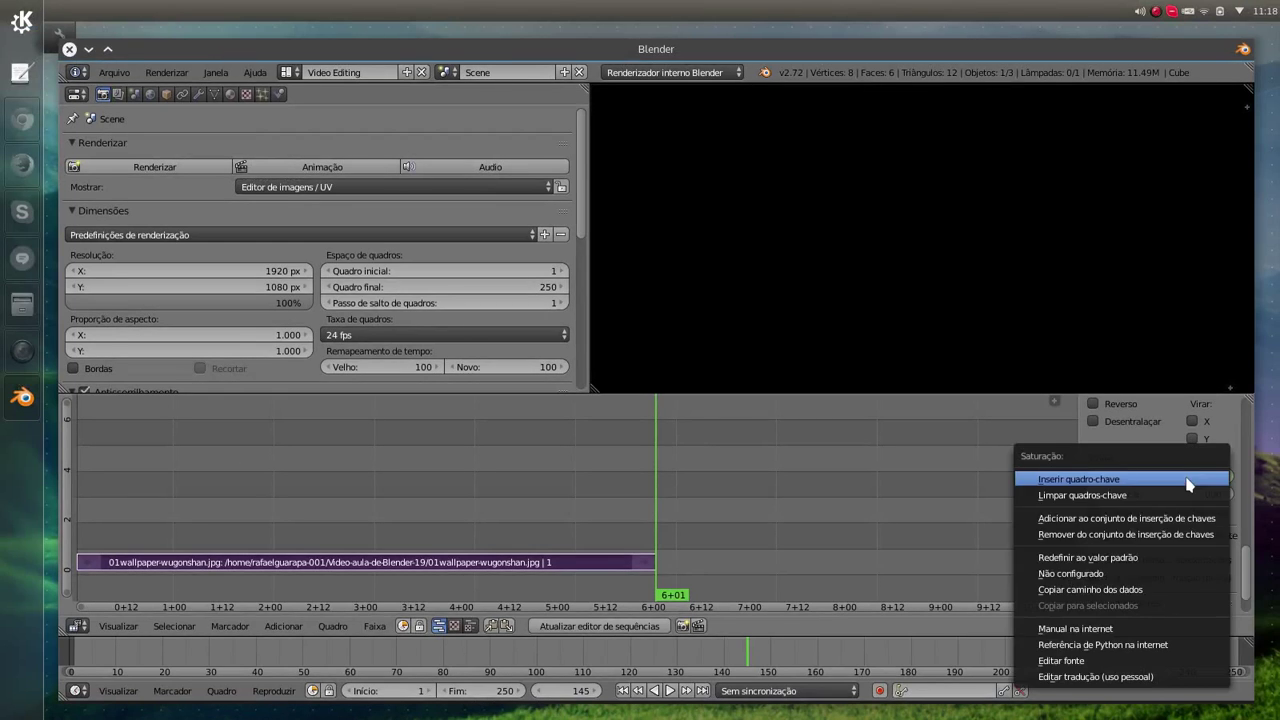
{"action": "left_click", "coordinate": [1189, 480]}
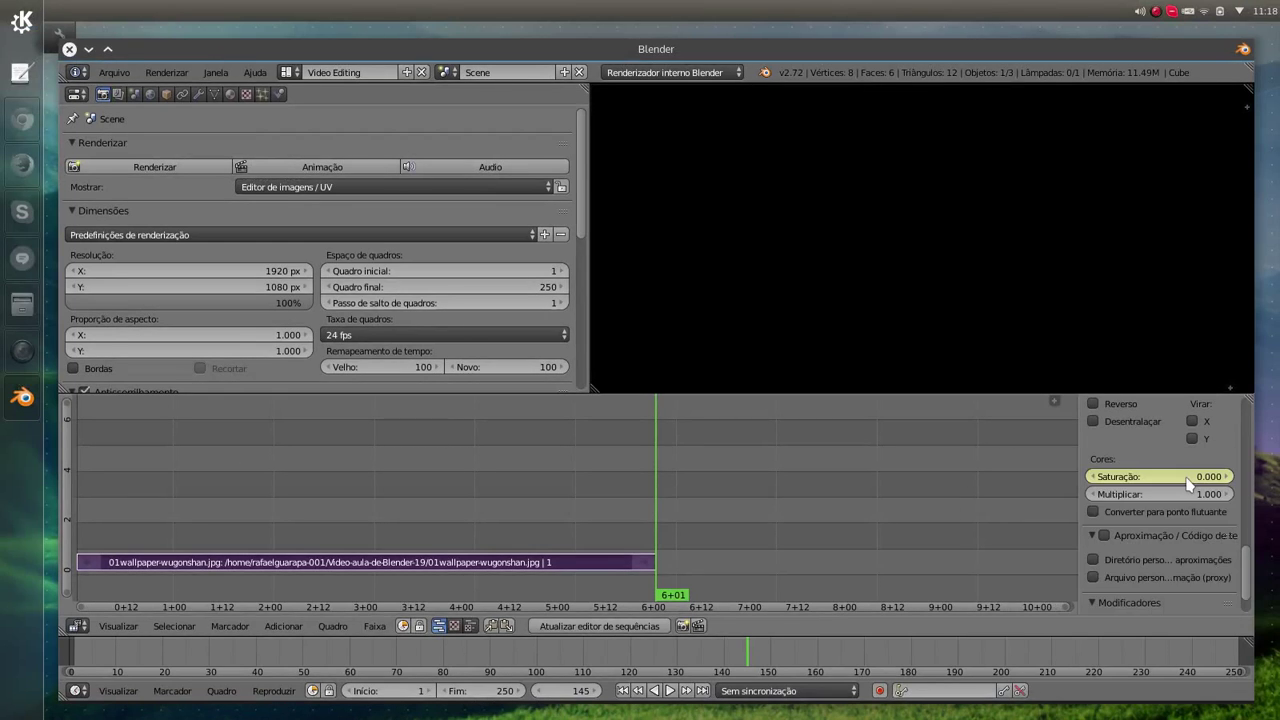
{"action": "left_click", "coordinate": [681, 540]}
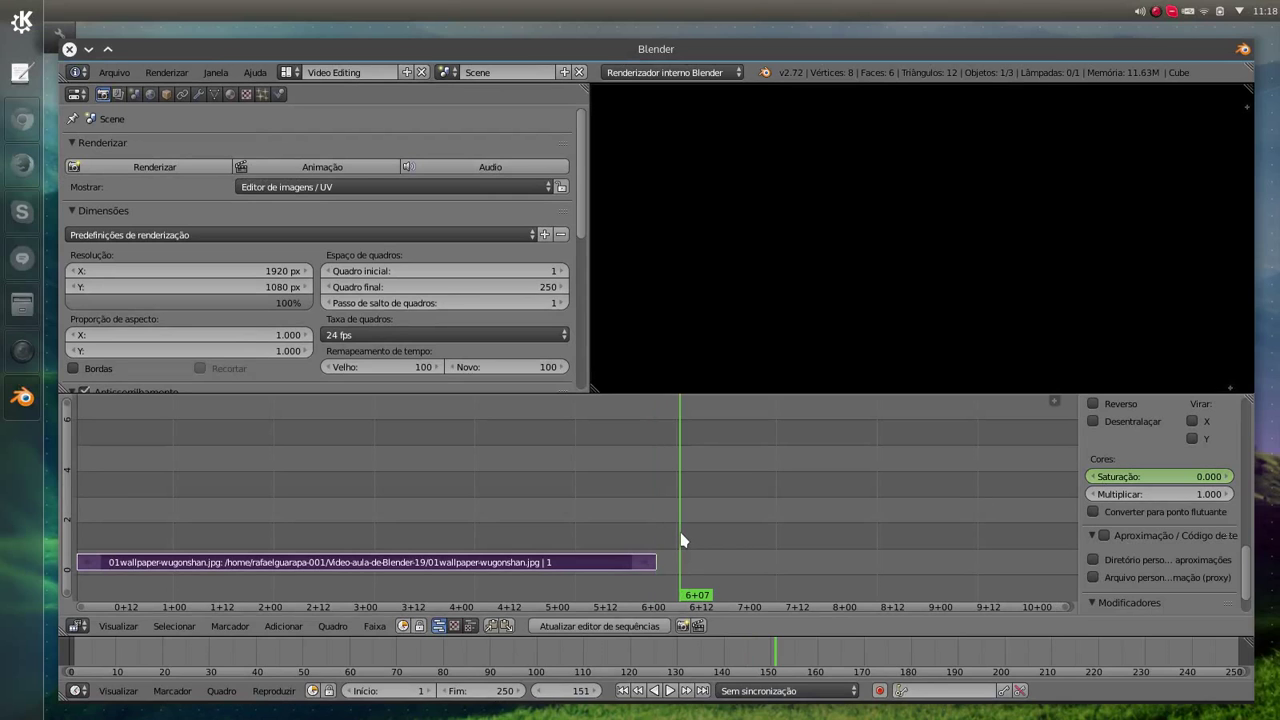
{"action": "left_click", "coordinate": [80, 521]}
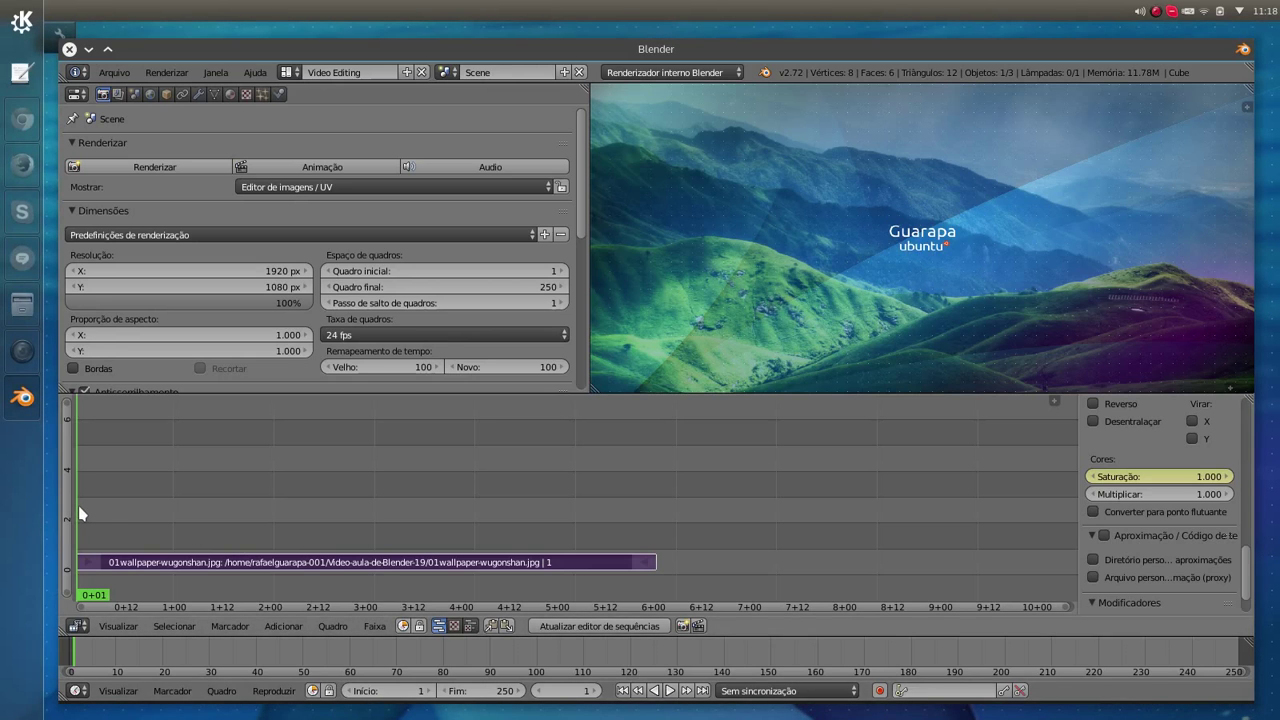
- Scrub from frame 1 to 144 to watch the landscape fade from colour to greyscale
{"action": "left_click_drag", "start_coordinate": [80, 514], "coordinate": [243, 499]}
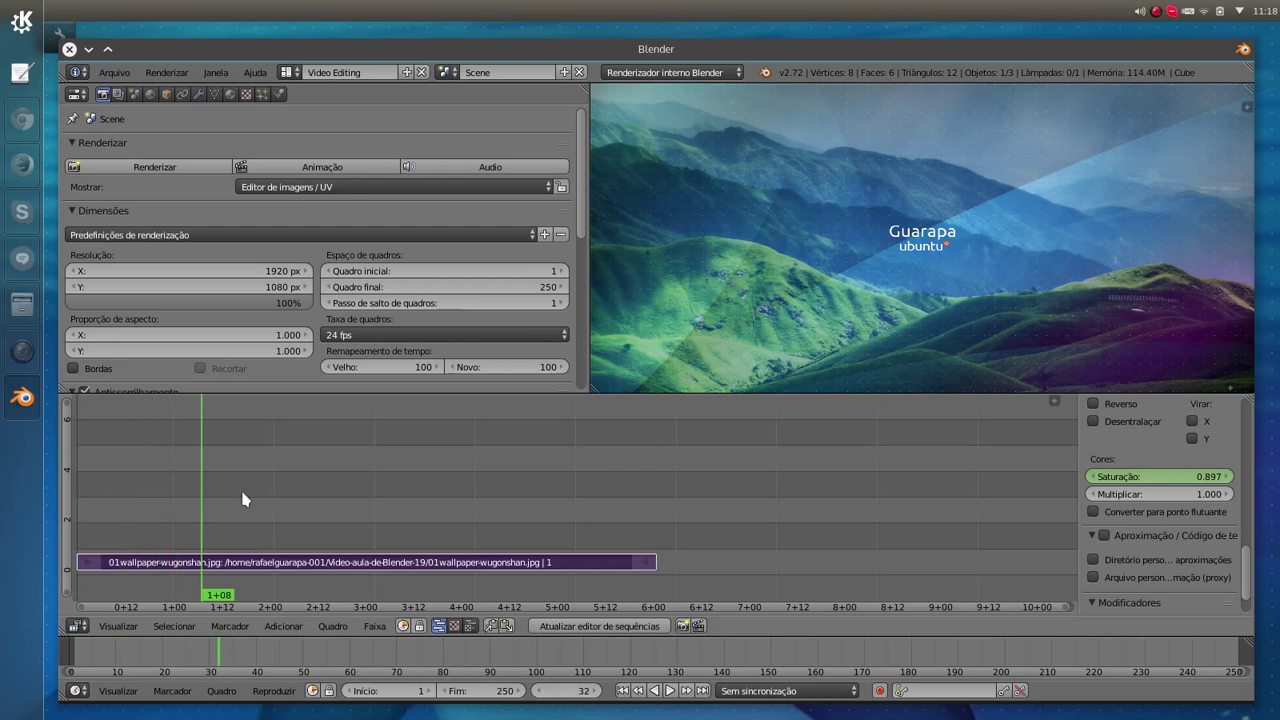
{"action": "left_click_drag", "start_coordinate": [243, 499], "coordinate": [272, 500]}
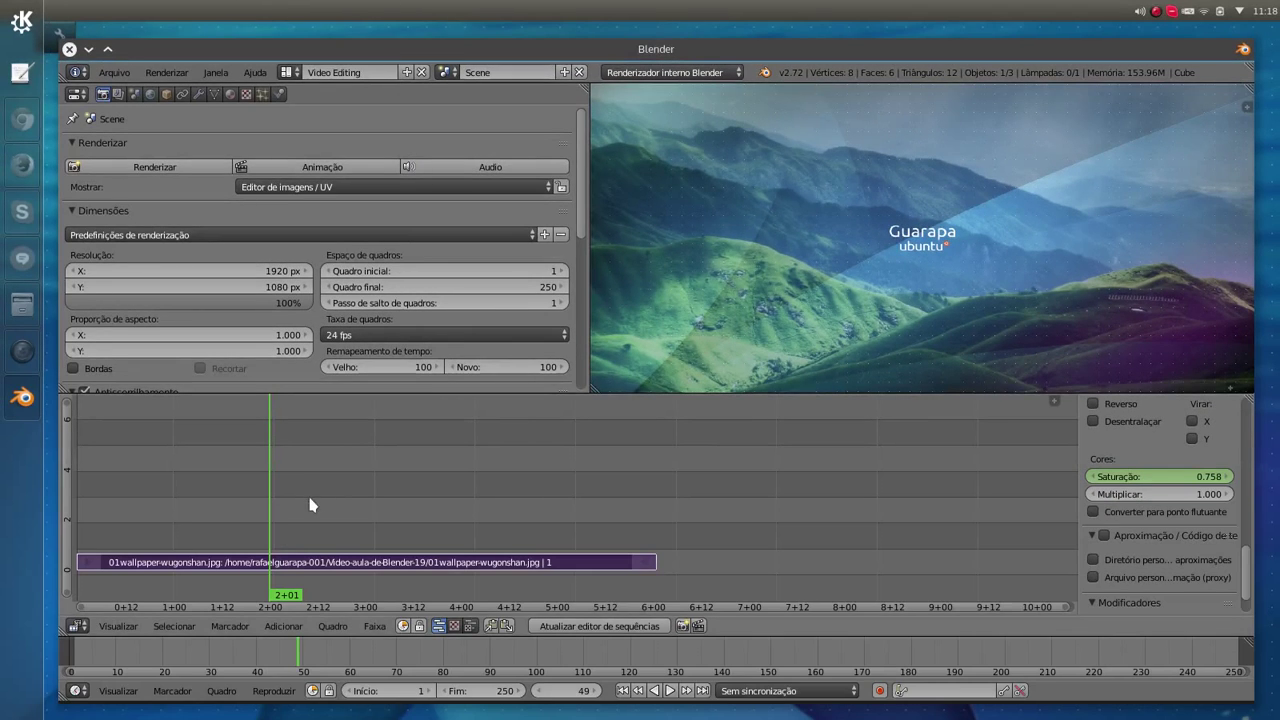
{"action": "left_click_drag", "start_coordinate": [277, 492], "coordinate": [600, 471]}
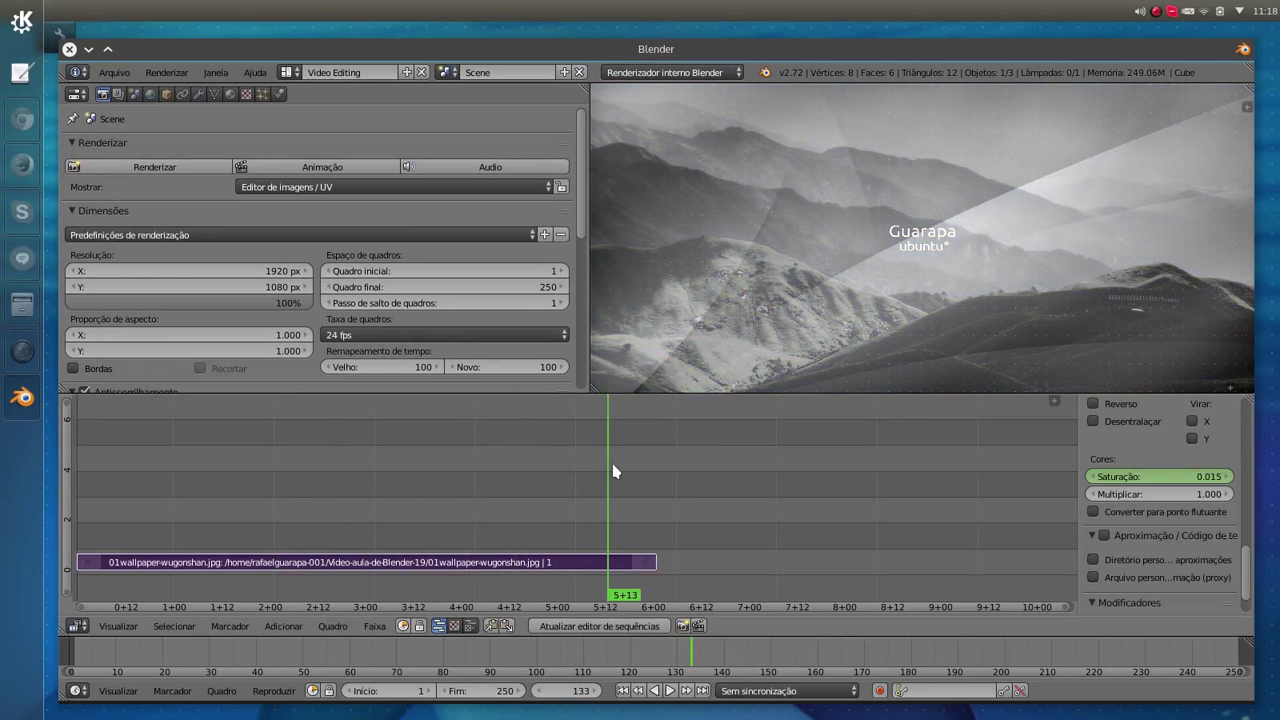
{"action": "left_click_drag", "start_coordinate": [600, 471], "coordinate": [613, 471]}
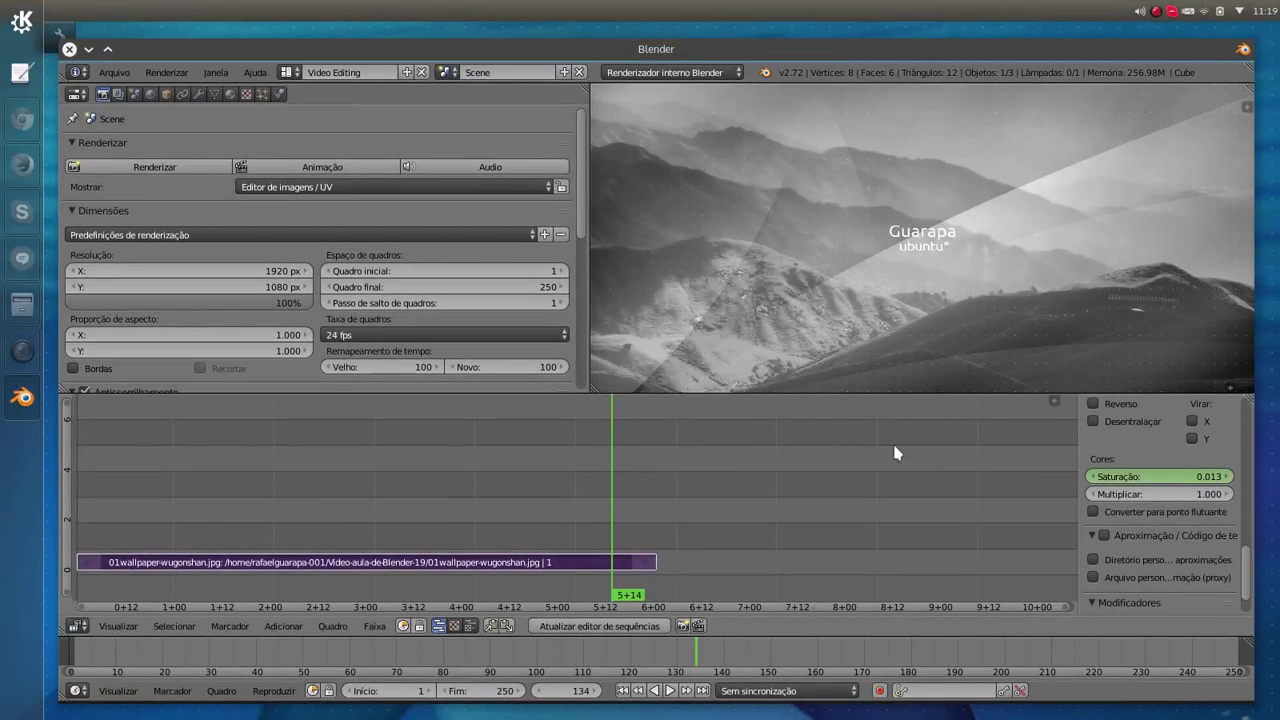
{"action": "left_click_drag", "start_coordinate": [620, 503], "coordinate": [651, 509]}
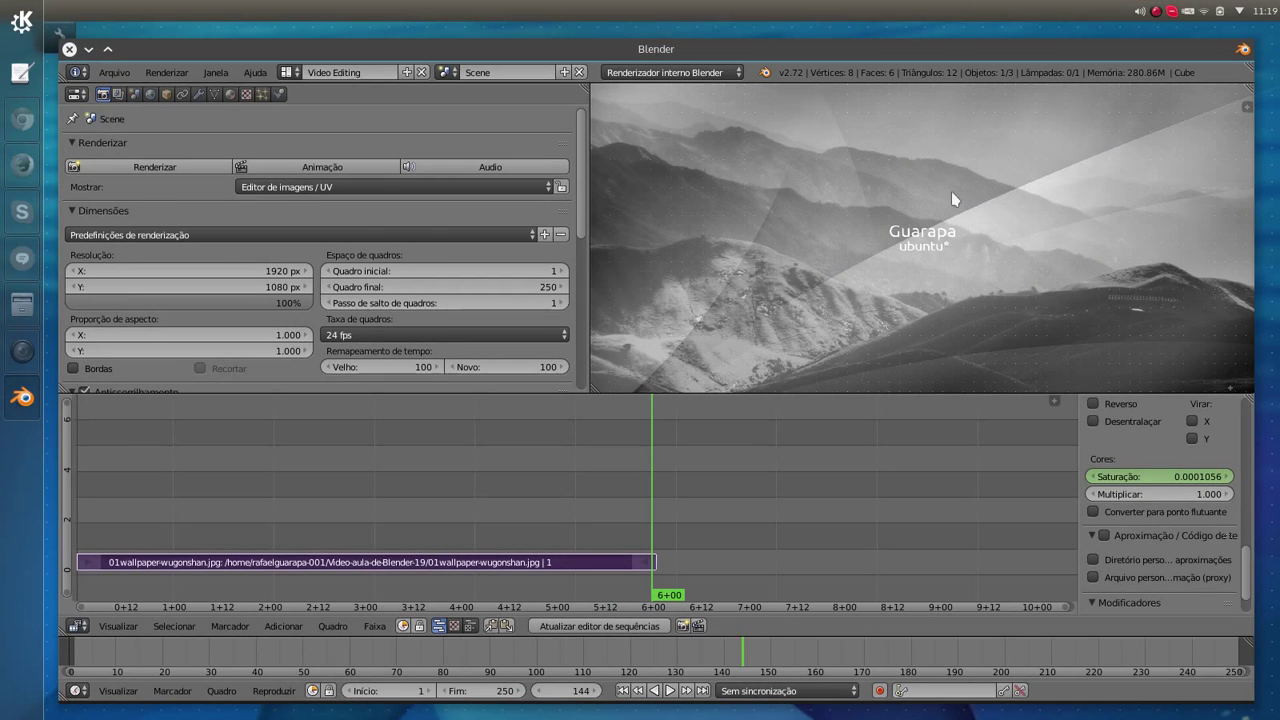
{"action": "left_click", "coordinate": [91, 490]}
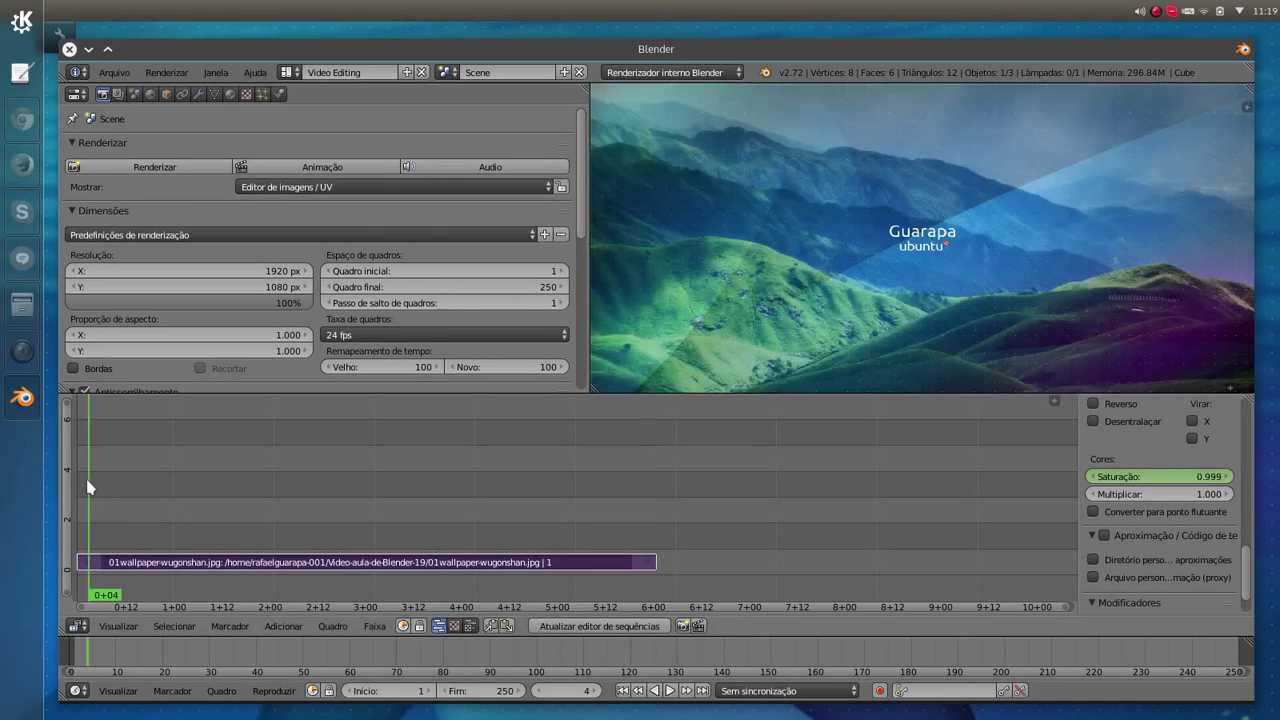
{"action": "left_click_drag", "start_coordinate": [152, 492], "coordinate": [640, 488]}
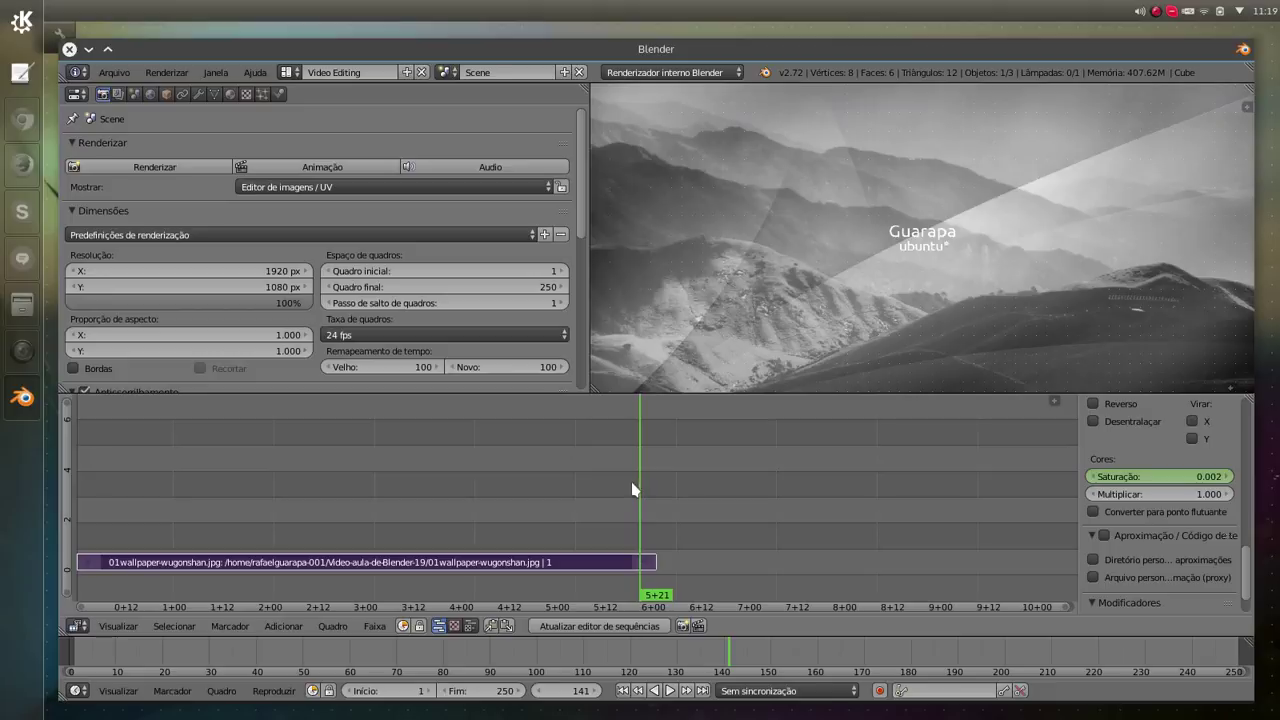
- Put the playhead at frame 146, just after the landscape strip
{"action": "left_click", "coordinate": [33, 303]}
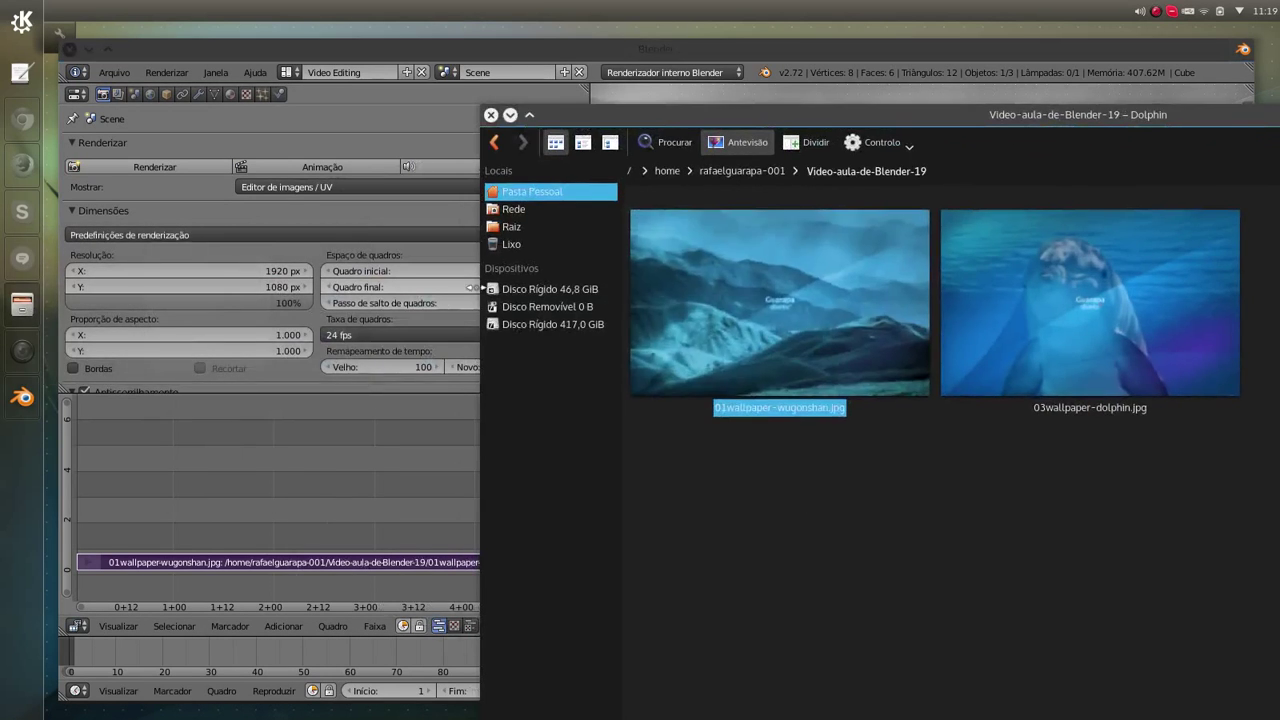
{"action": "mouse_move", "coordinate": [979, 120]}
{"action": "left_mouse_down"}
{"action": "mouse_move", "coordinate": [476, 403]}
{"action": "mouse_move", "coordinate": [514, 708]}
{"action": "left_mouse_up"}
{"action": "left_click", "coordinate": [658, 538]}
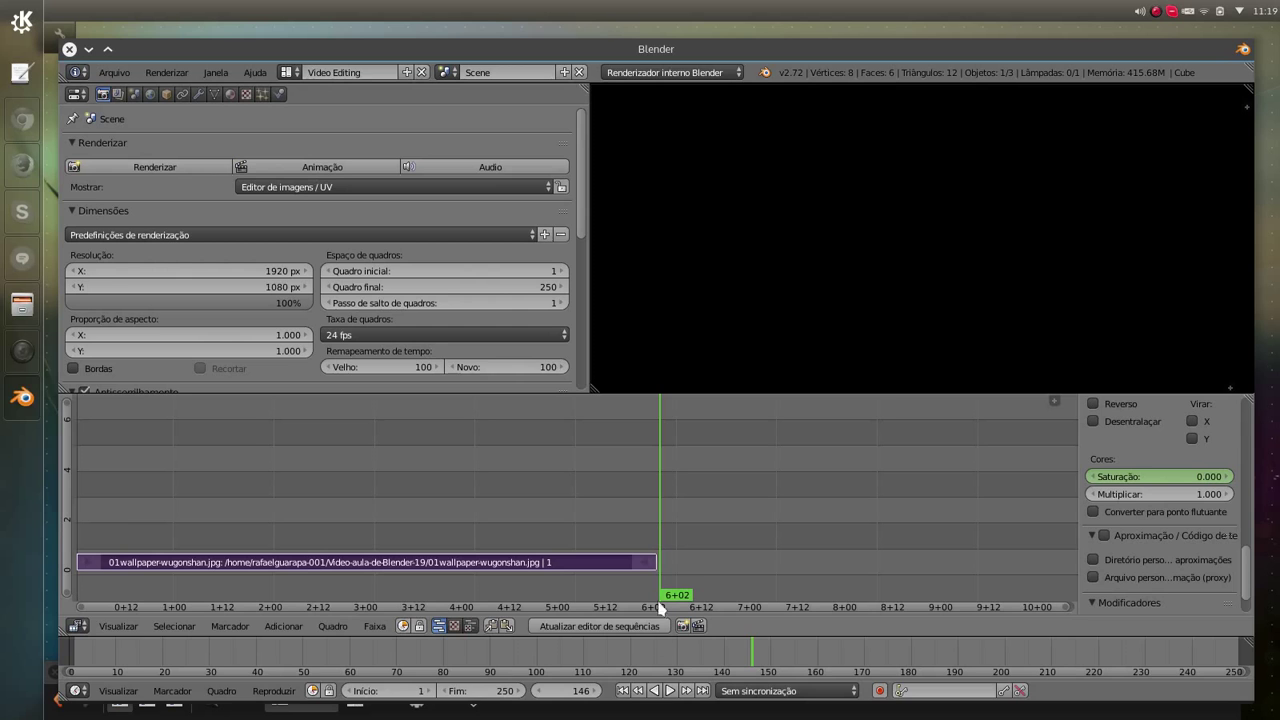
- Drag 03wallpaper-dolphin.jpg from Dolphin into the sequencer as a strip at frame 146
{"action": "left_click", "coordinate": [681, 715]}
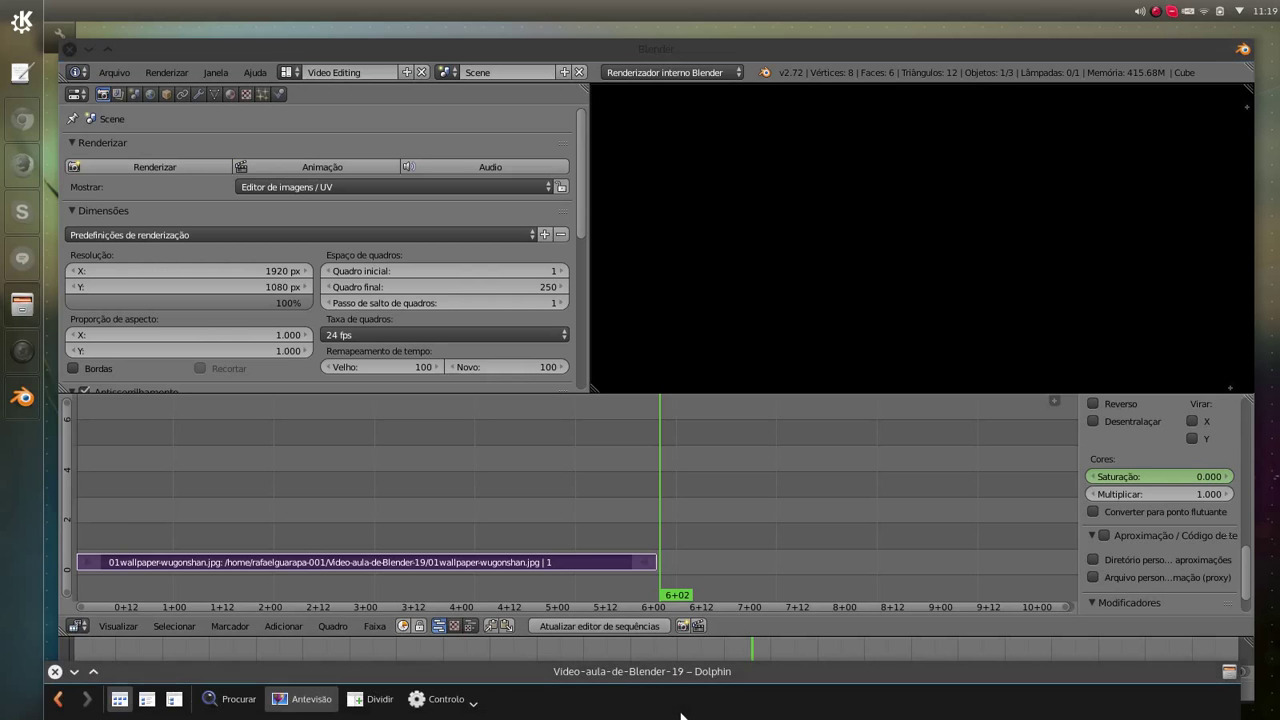
{"action": "left_click_drag", "start_coordinate": [679, 681], "coordinate": [539, 395]}
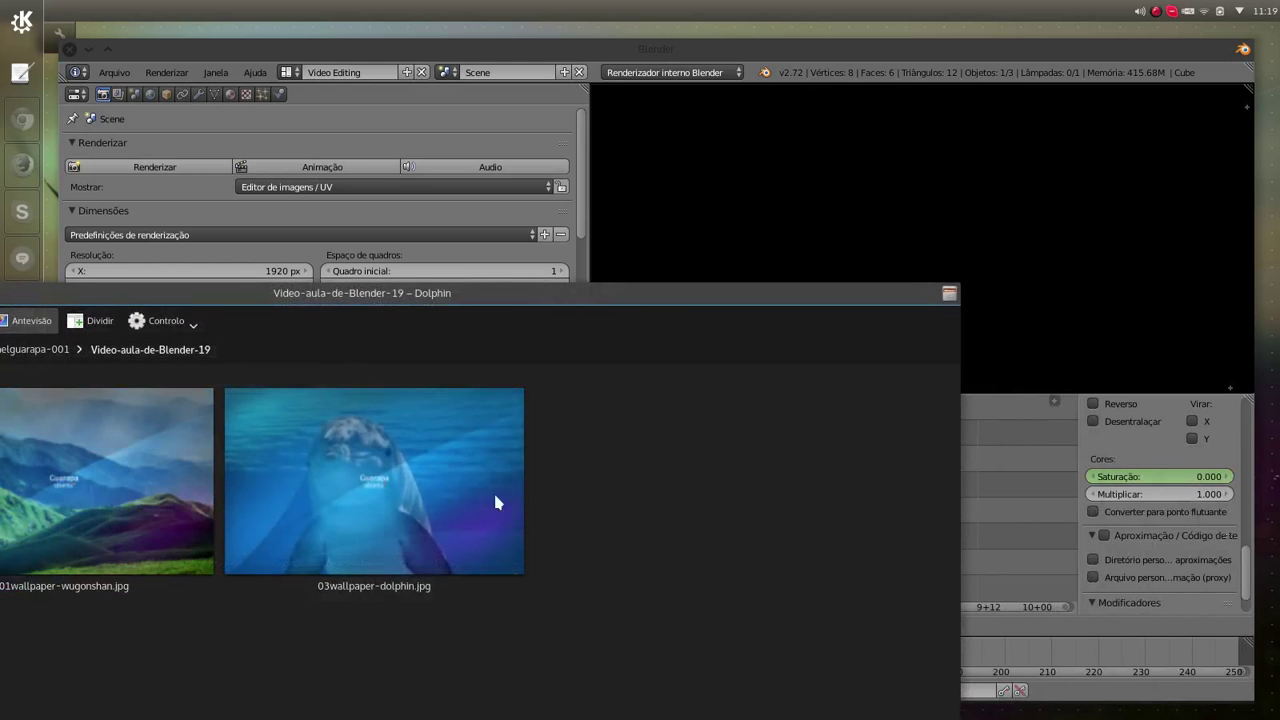
{"action": "left_click", "coordinate": [434, 494]}
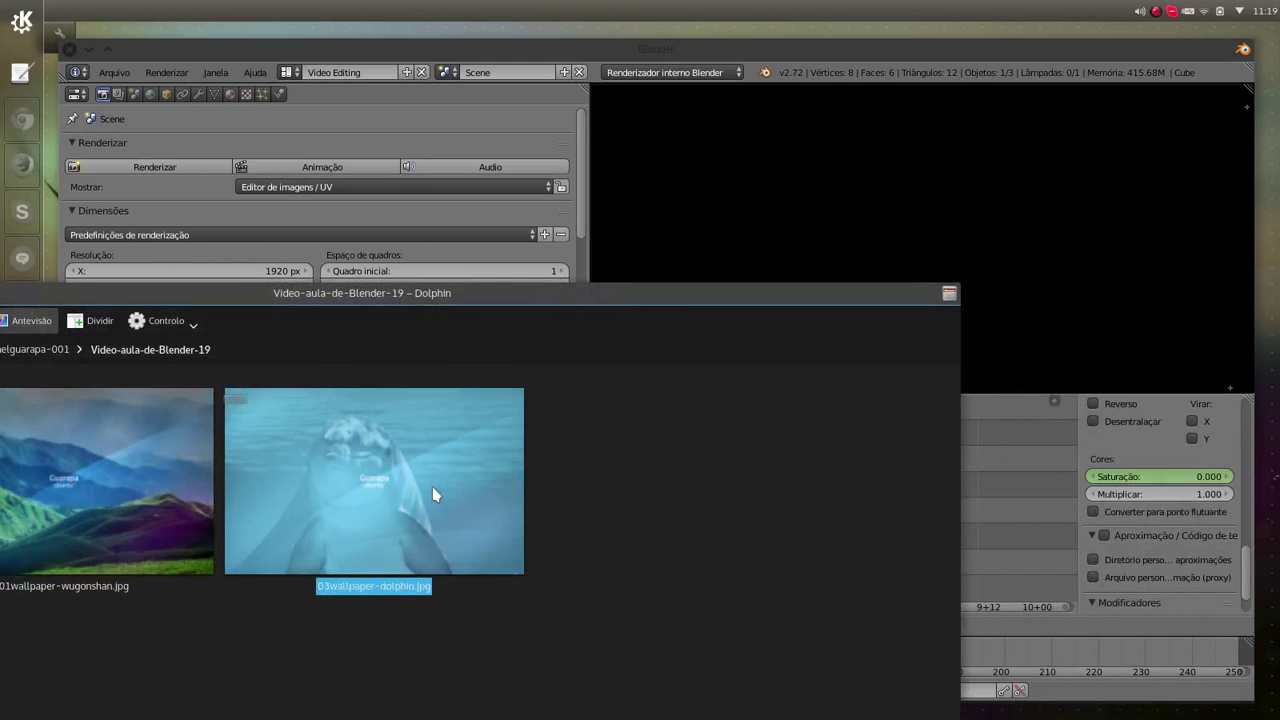
{"action": "left_click_drag", "start_coordinate": [421, 475], "coordinate": [1034, 503]}
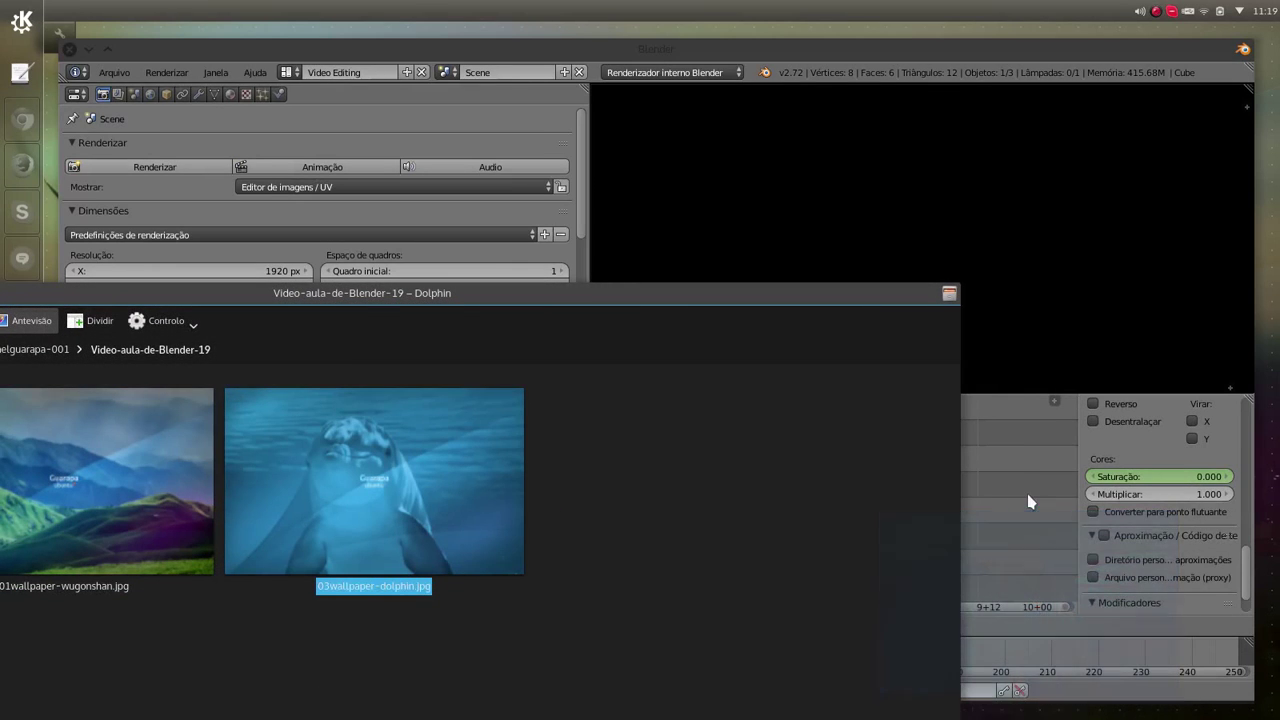
{"action": "left_click_drag", "start_coordinate": [110, 305], "coordinate": [421, 58]}
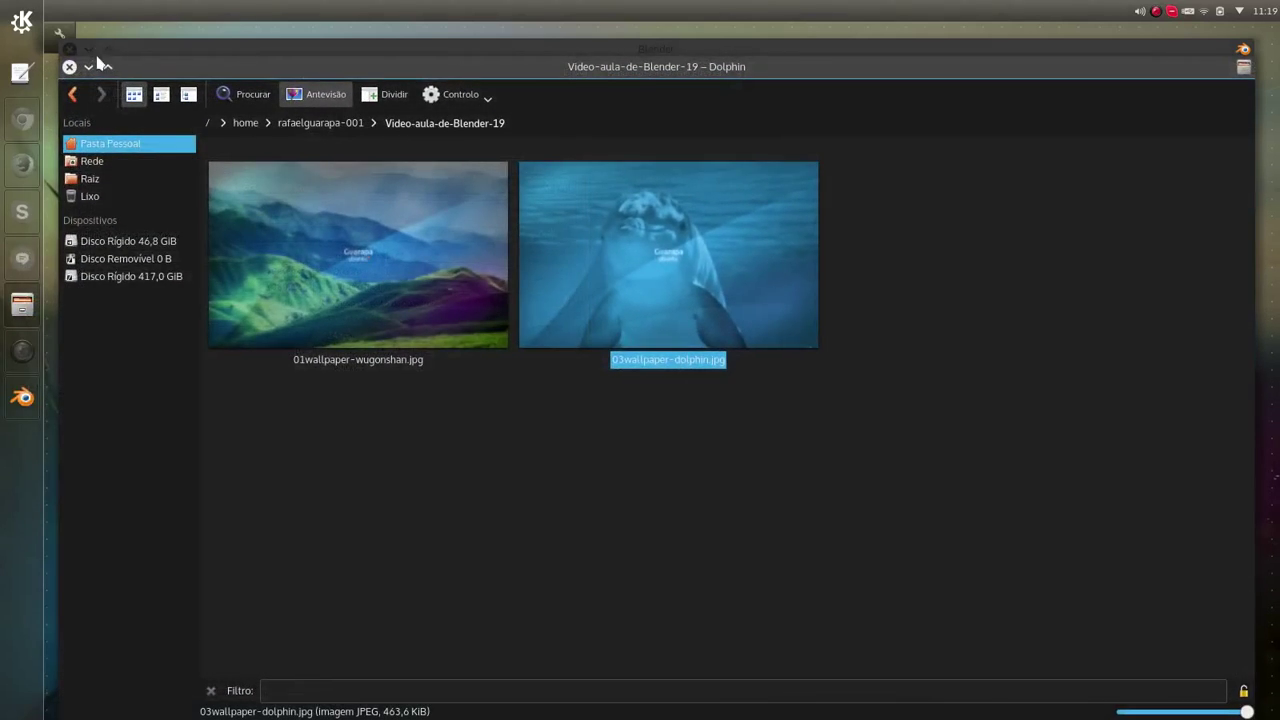
{"action": "left_click", "coordinate": [88, 66]}
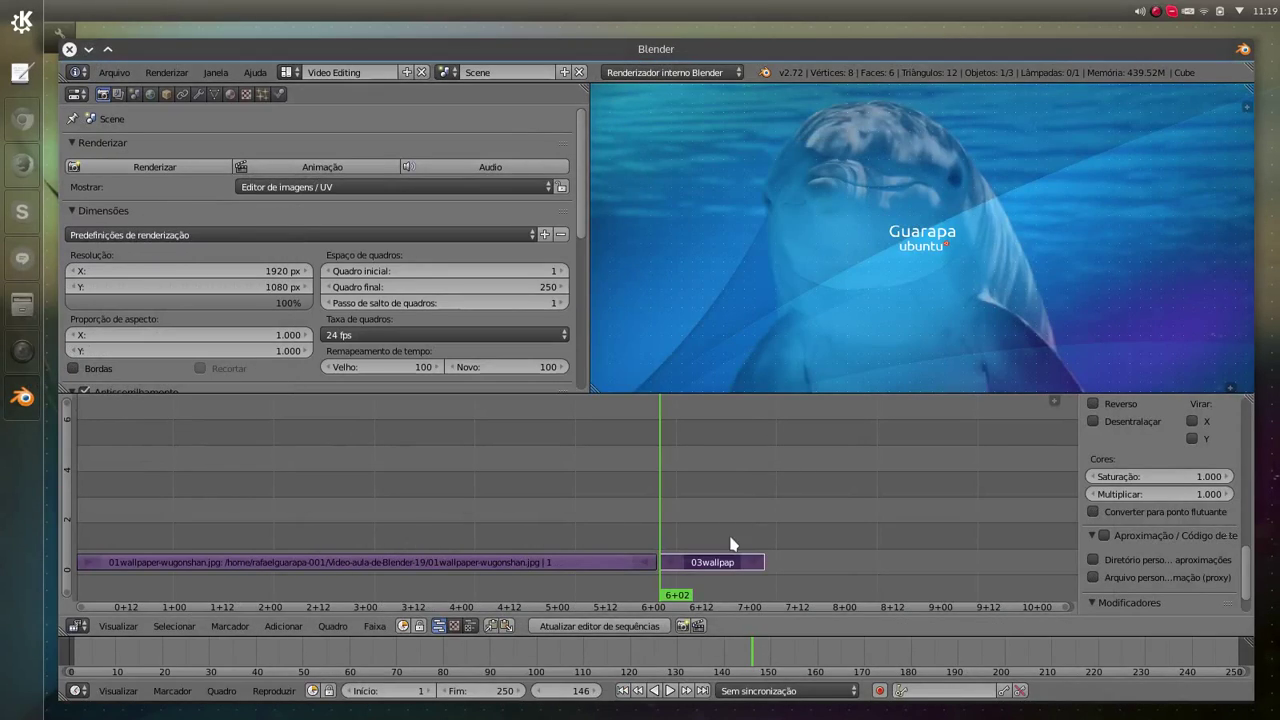
- Extend the dolphin strip's end to frame 247 and select the whole strip
{"action": "right_click", "coordinate": [762, 565]}
{"action": "key", "text": "g"}
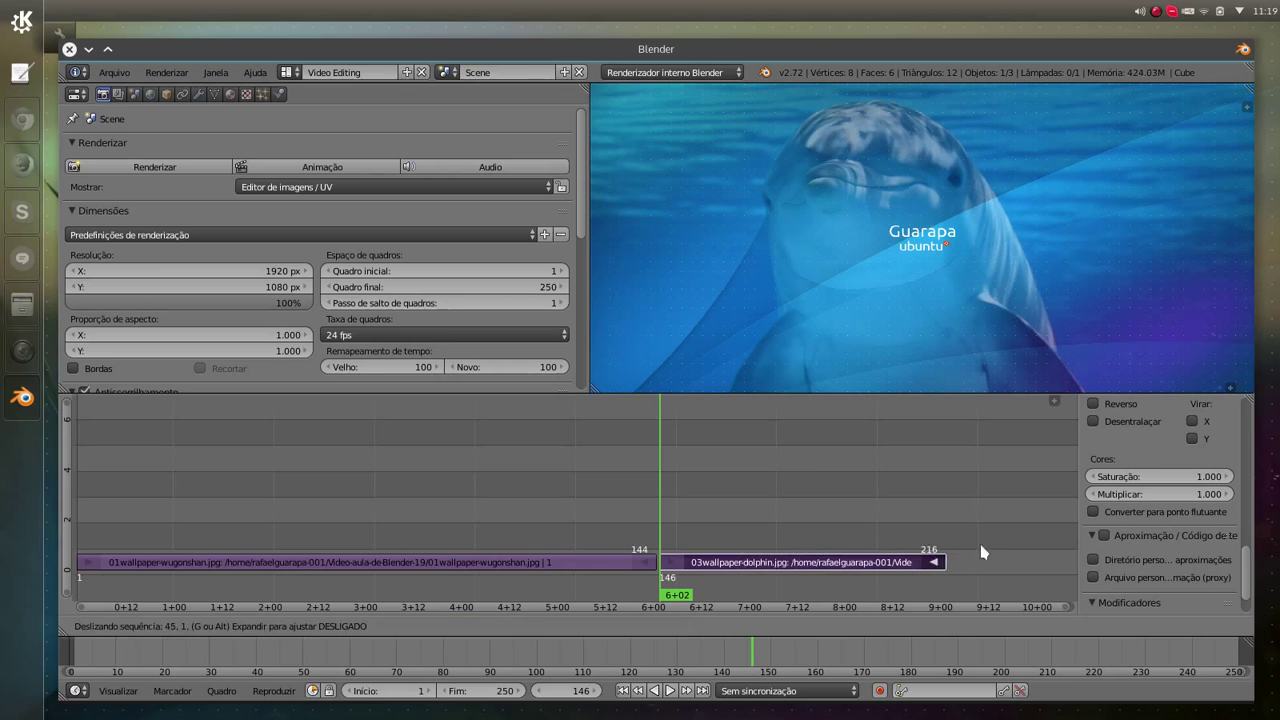
{"action": "left_click", "coordinate": [1058, 553]}
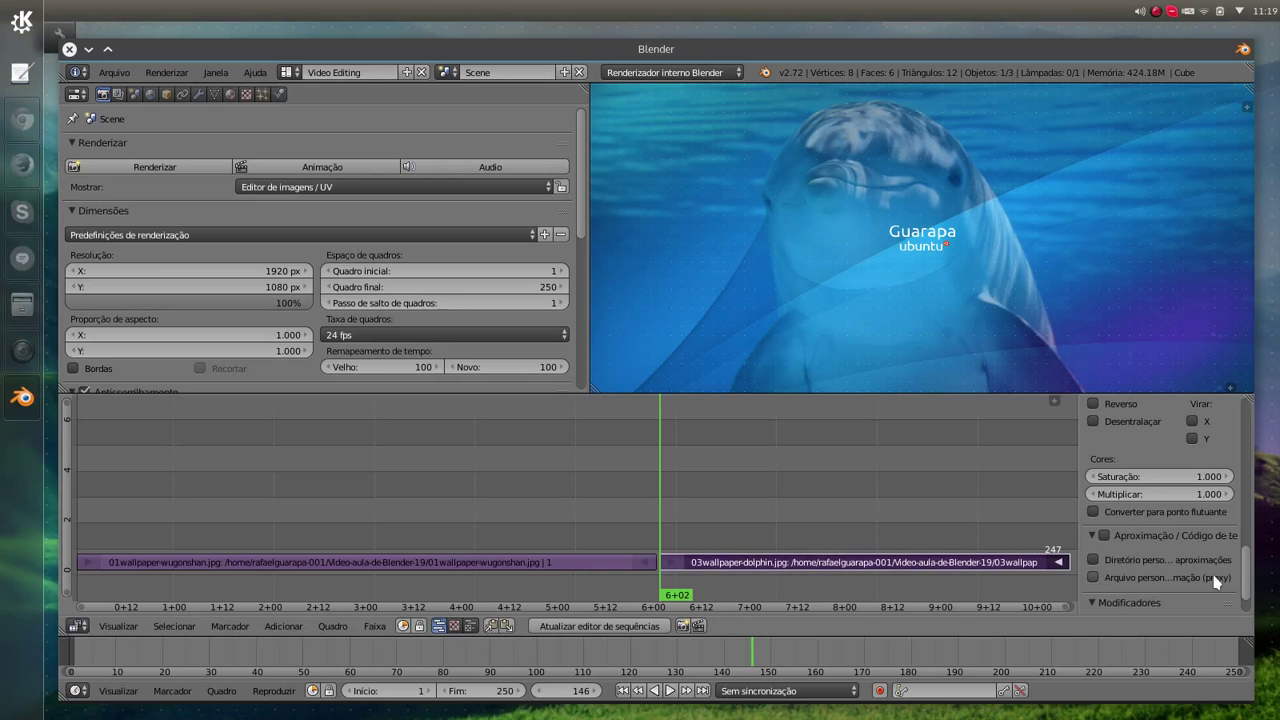
{"action": "left_click_drag", "start_coordinate": [1246, 580], "coordinate": [1249, 429]}
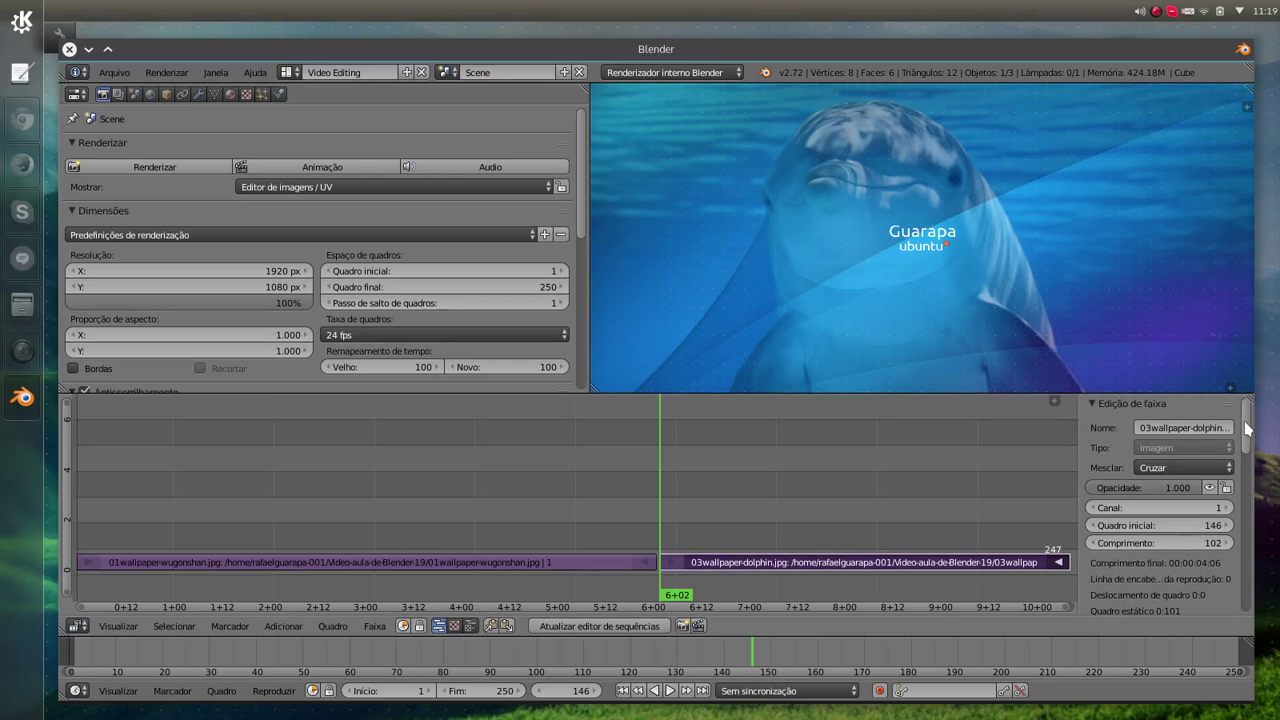
{"action": "right_click", "coordinate": [729, 566]}
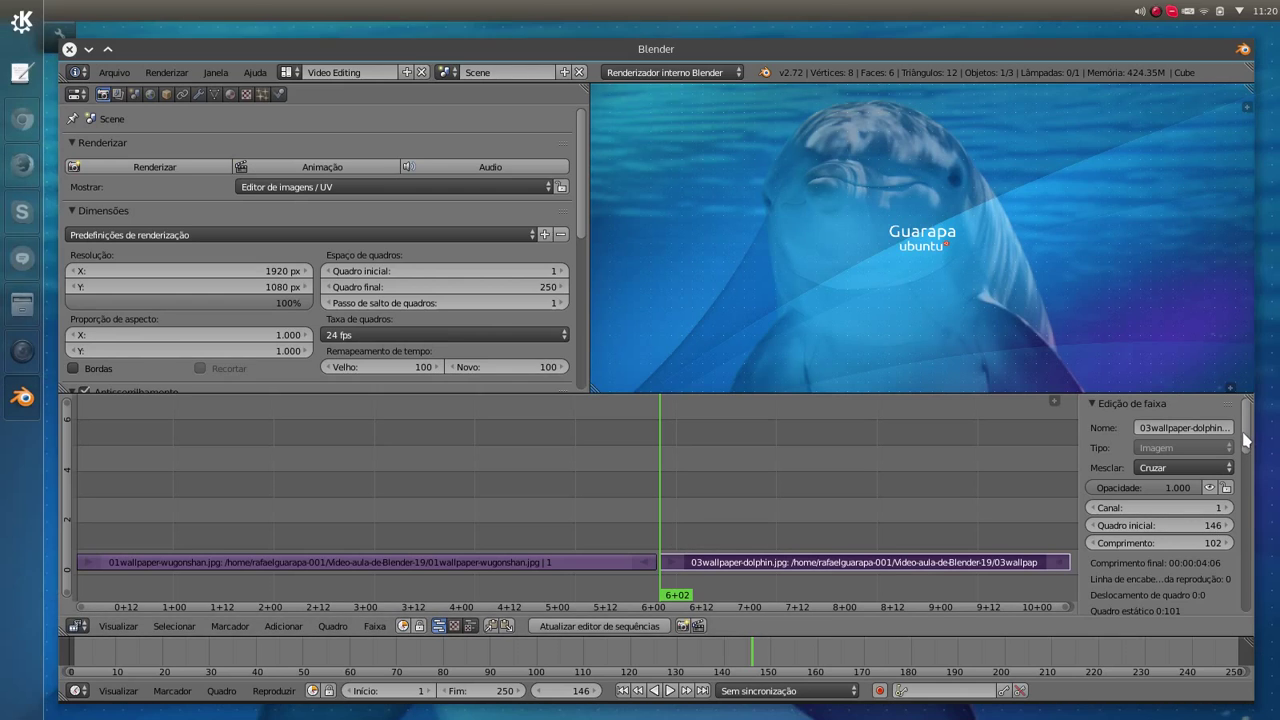
- Move to frame 248 and scroll the Strip properties down to the Cores saturation setting
{"action": "scroll", "coordinate": [1246, 430], "scroll_direction": "down", "scroll_amount": 5}
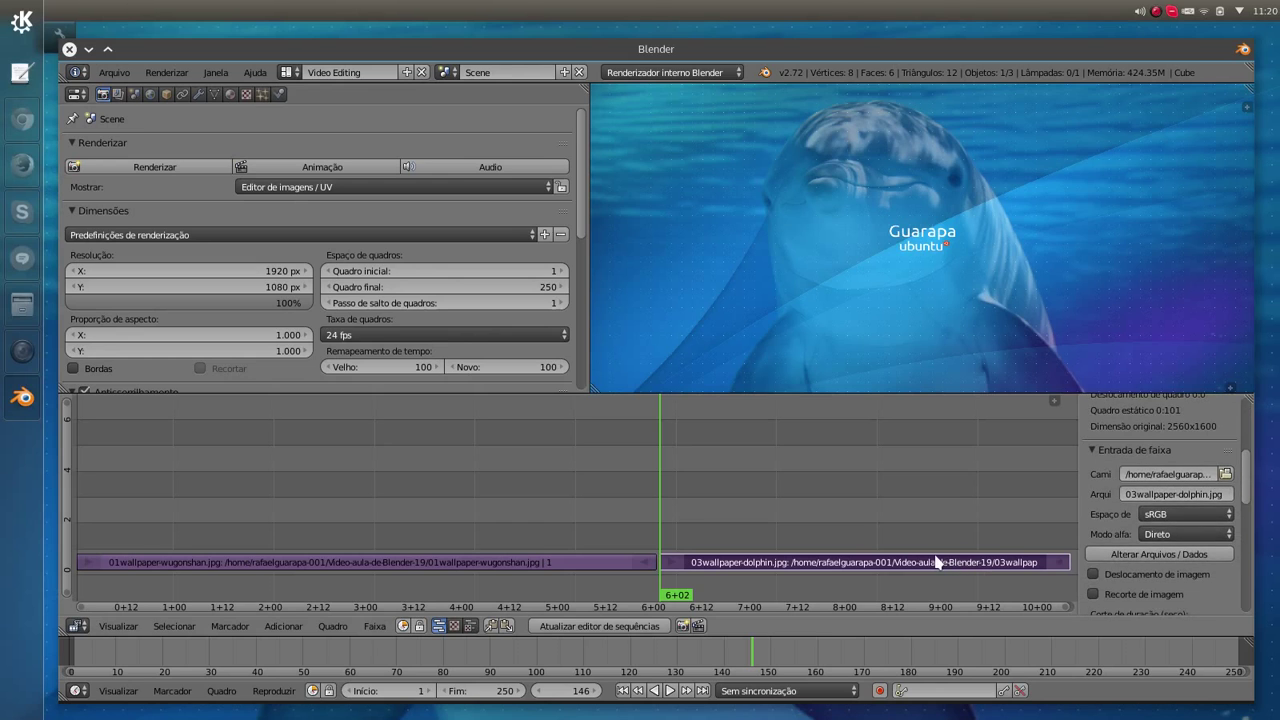
{"action": "scroll", "coordinate": [930, 560], "scroll_direction": "right", "scroll_amount": 5}
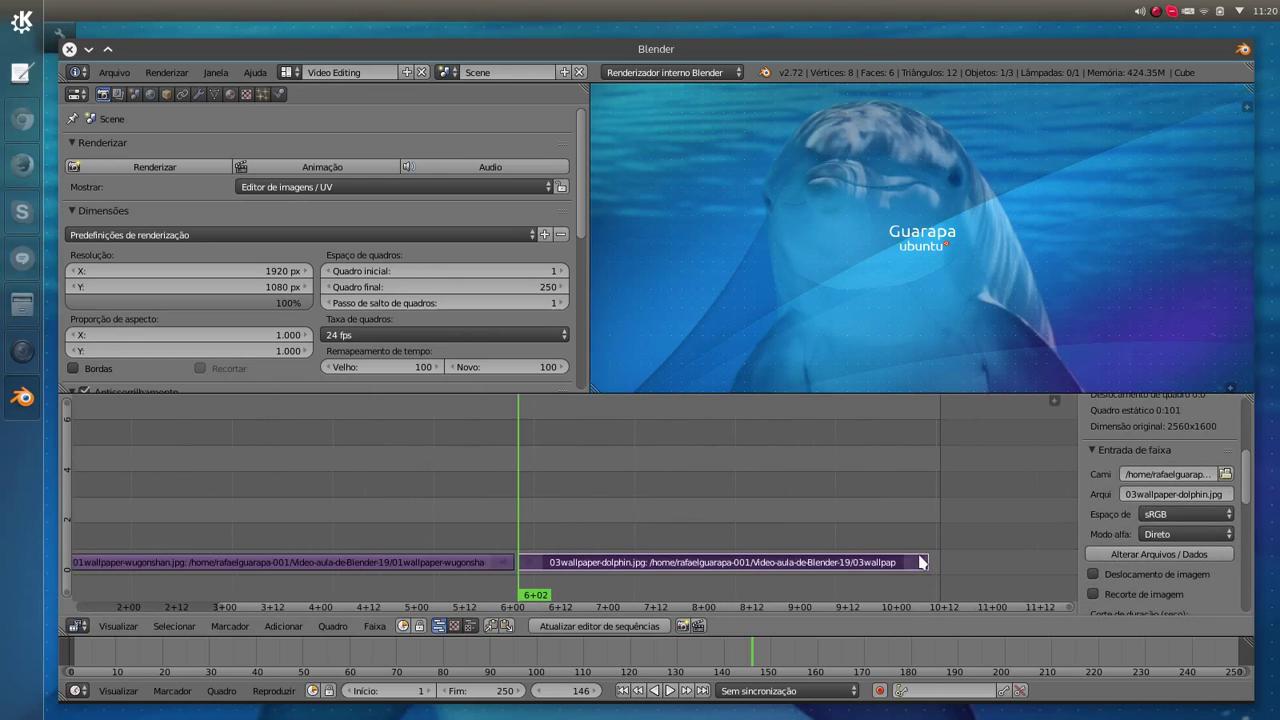
{"action": "left_click", "coordinate": [928, 543]}
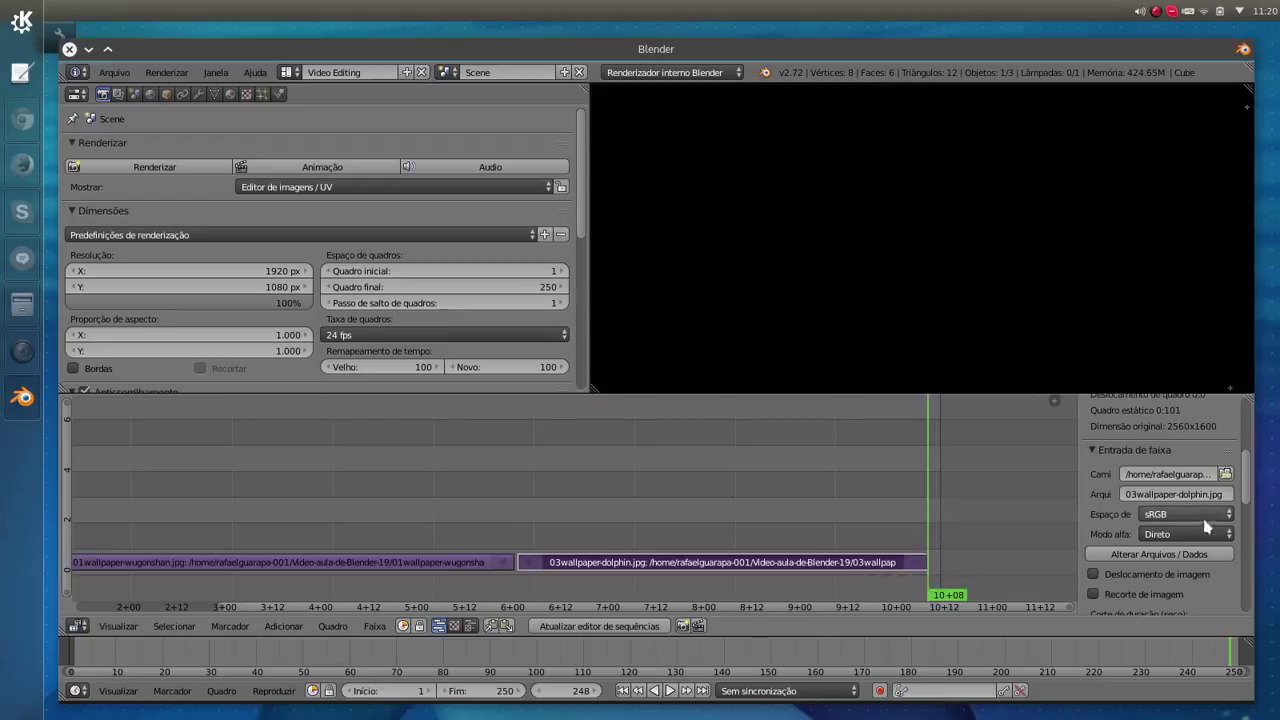
{"action": "left_click_drag", "start_coordinate": [1245, 484], "coordinate": [1252, 520]}
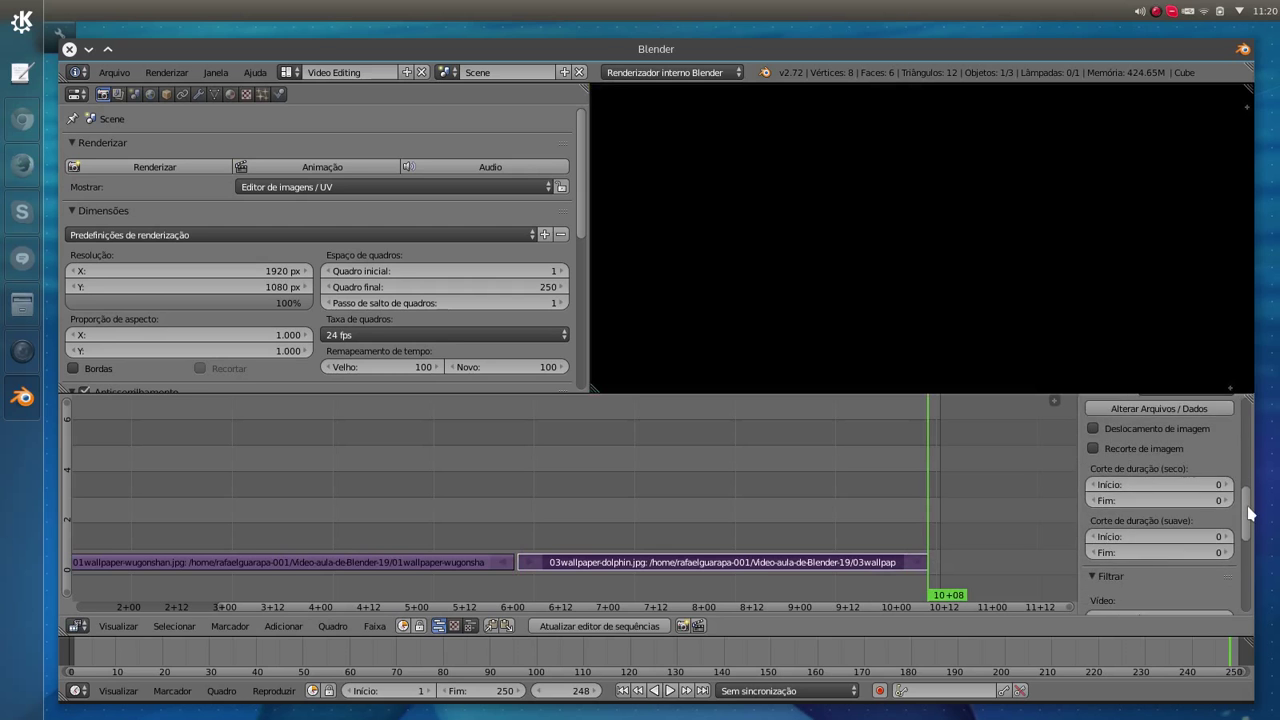
{"action": "scroll", "coordinate": [1155, 500], "scroll_direction": "down", "scroll_amount": 5}
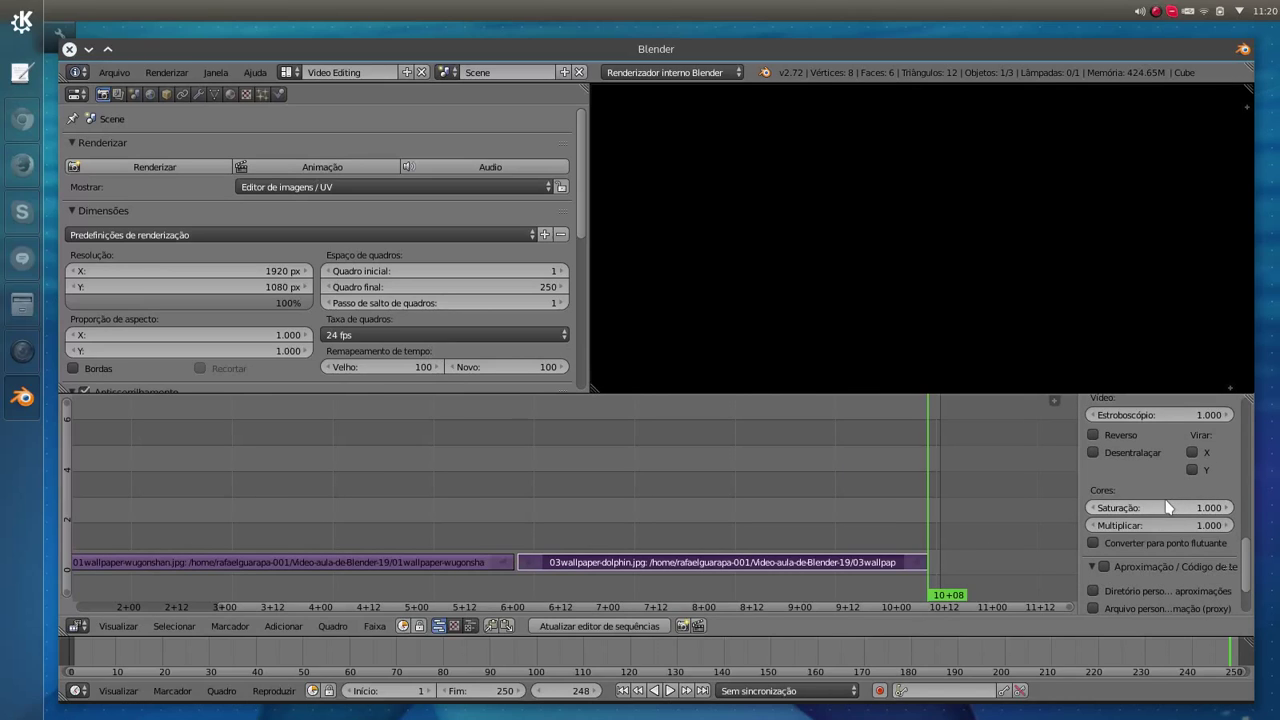
- Keyframe the dolphin strip's Saturação at 1.000 on frame 248, then return to frame 146
{"action": "right_click", "coordinate": [1147, 511]}
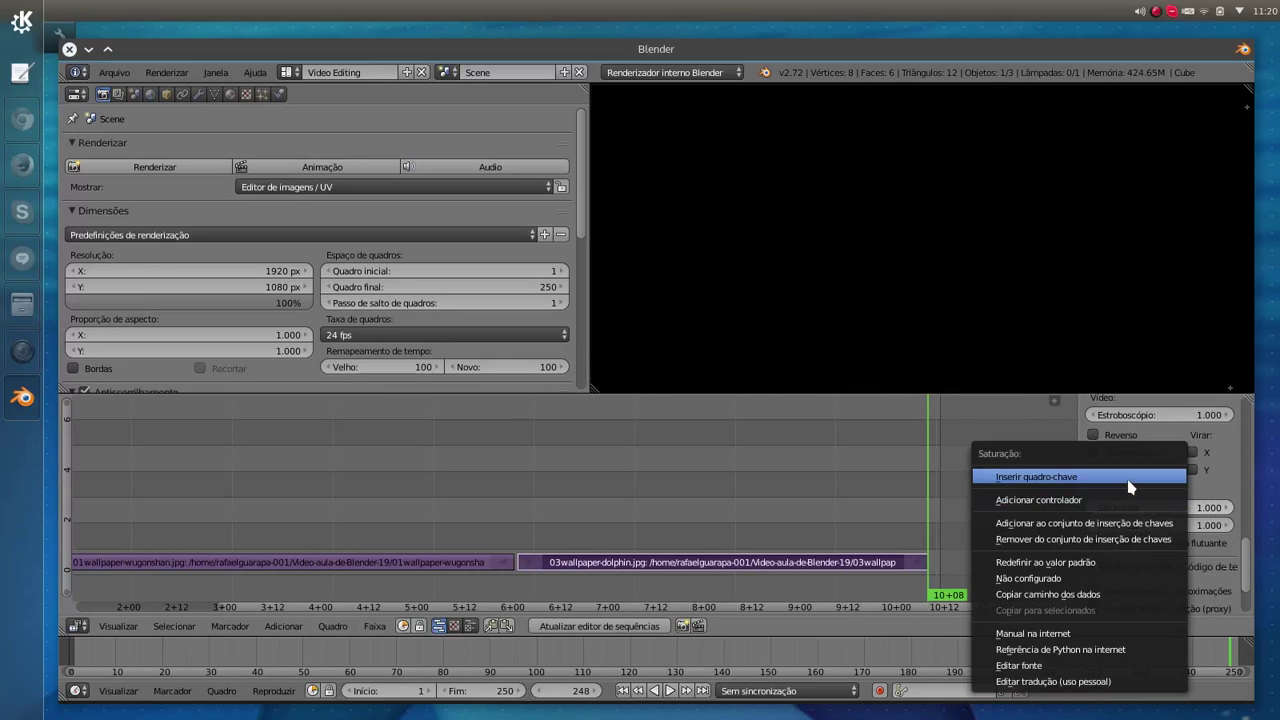
{"action": "left_click", "coordinate": [1128, 478]}
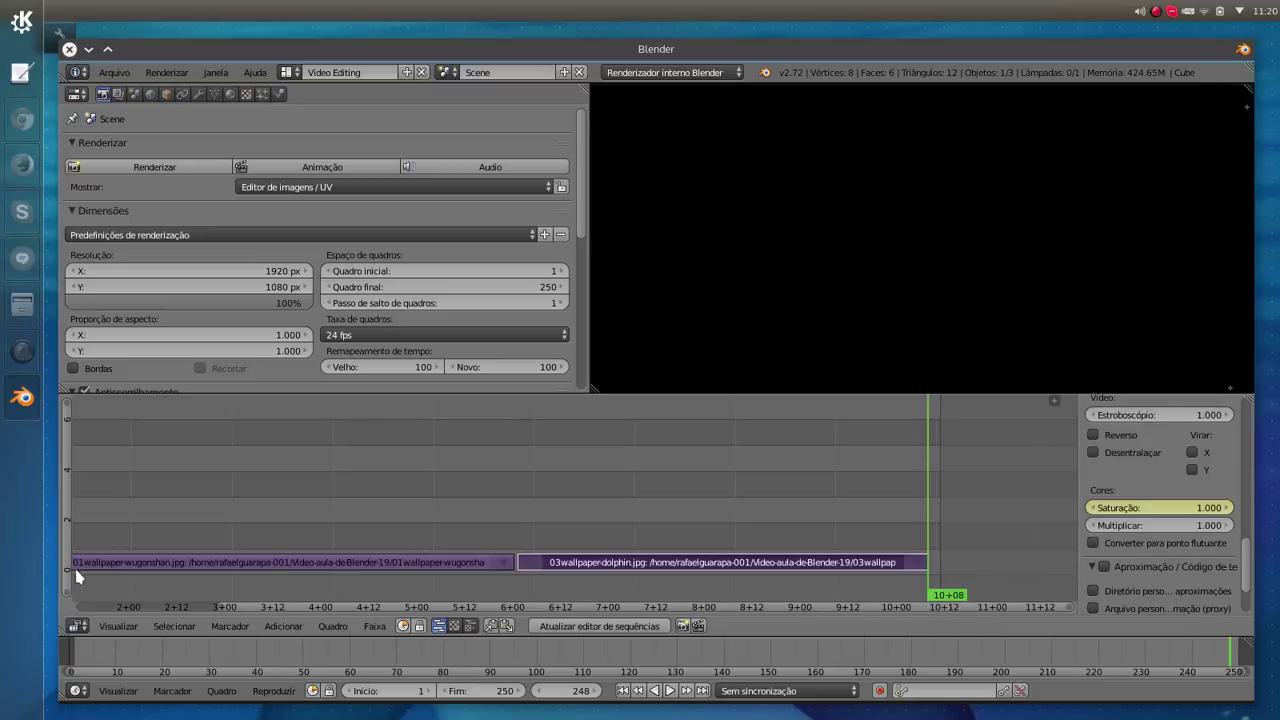
{"action": "left_click", "coordinate": [515, 543]}
{"action": "left_click_drag", "start_coordinate": [515, 543], "coordinate": [518, 546]}
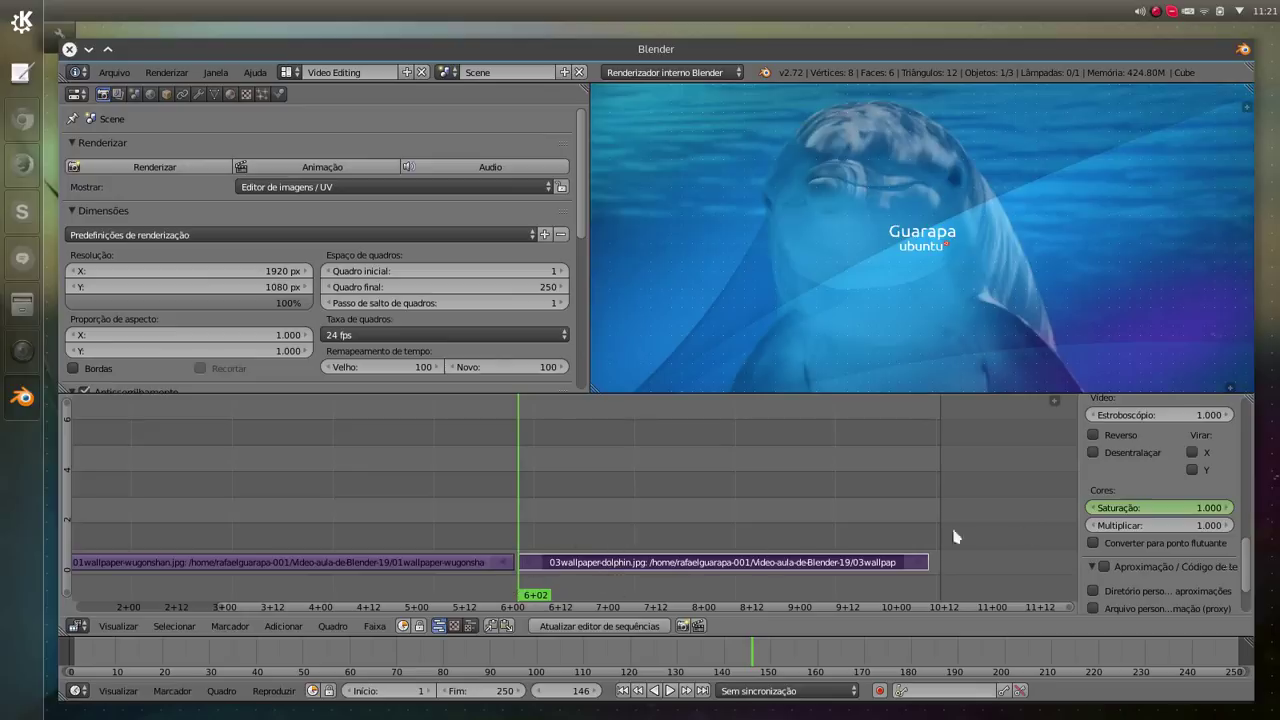
- Set the dolphin strip's Saturação to 0 and keyframe it at frame 146
{"action": "left_click", "coordinate": [1124, 508]}
{"action": "type", "text": "0"}
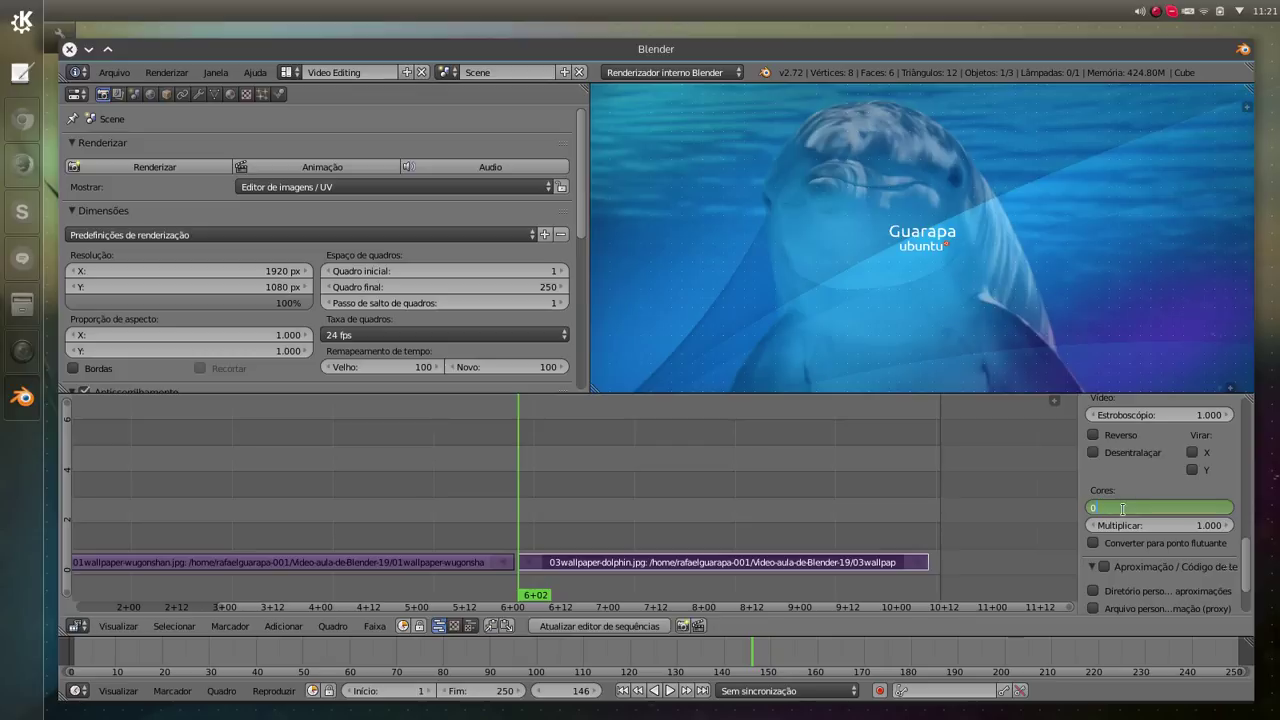
{"action": "key", "text": "Return"}
{"action": "right_click", "coordinate": [1126, 513]}
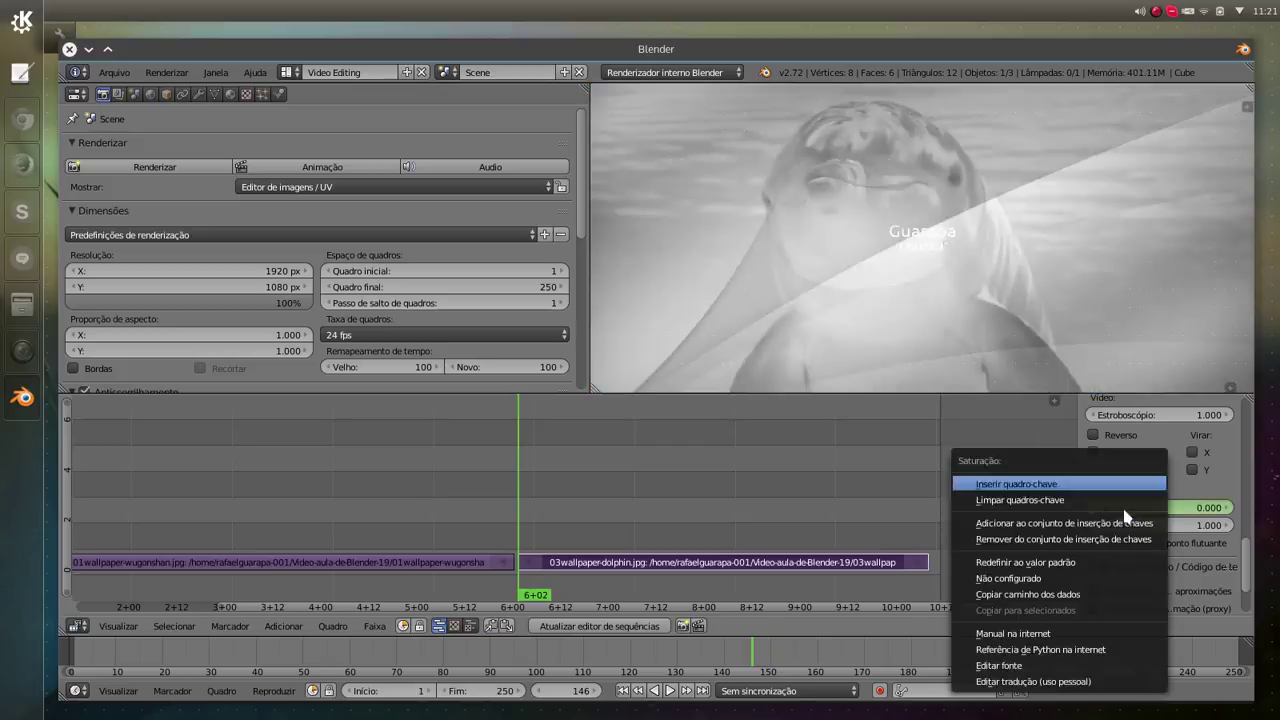
{"action": "left_click", "coordinate": [1068, 485]}
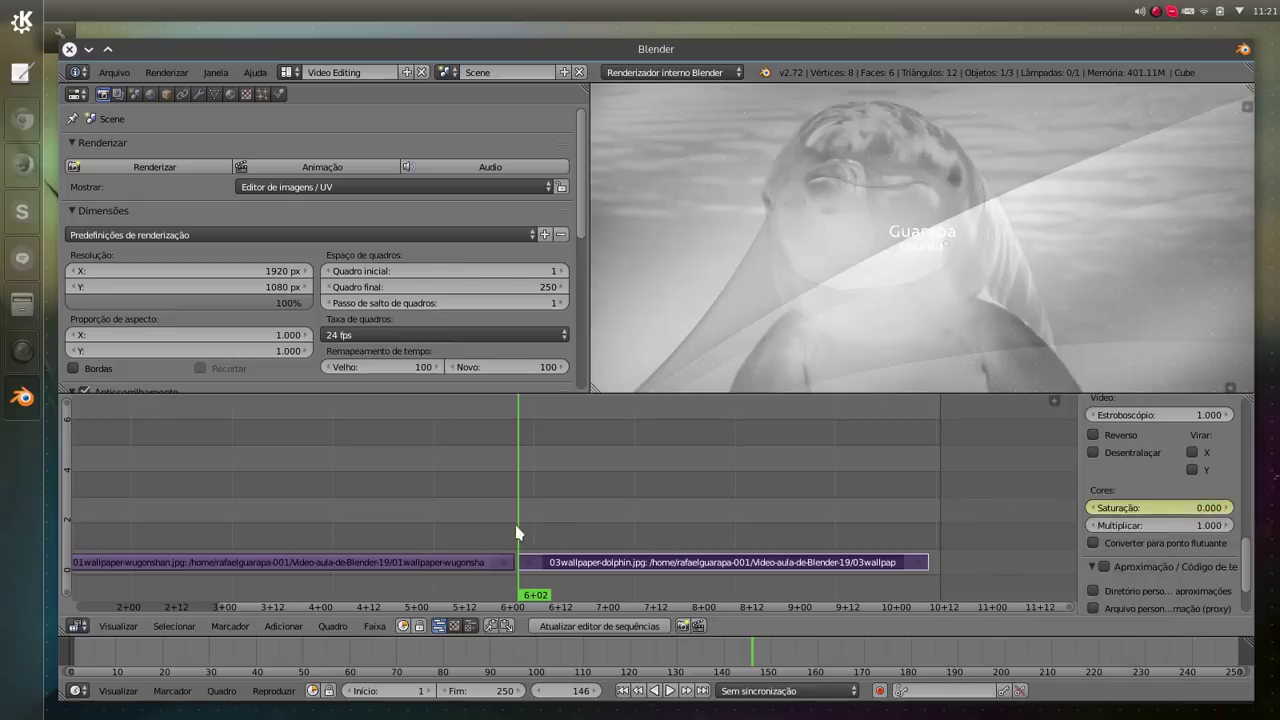
{"action": "mouse_move", "coordinate": [518, 533]}
{"action": "left_mouse_down"}
{"action": "mouse_move", "coordinate": [582, 516]}
{"action": "mouse_move", "coordinate": [521, 520]}
{"action": "left_mouse_up"}
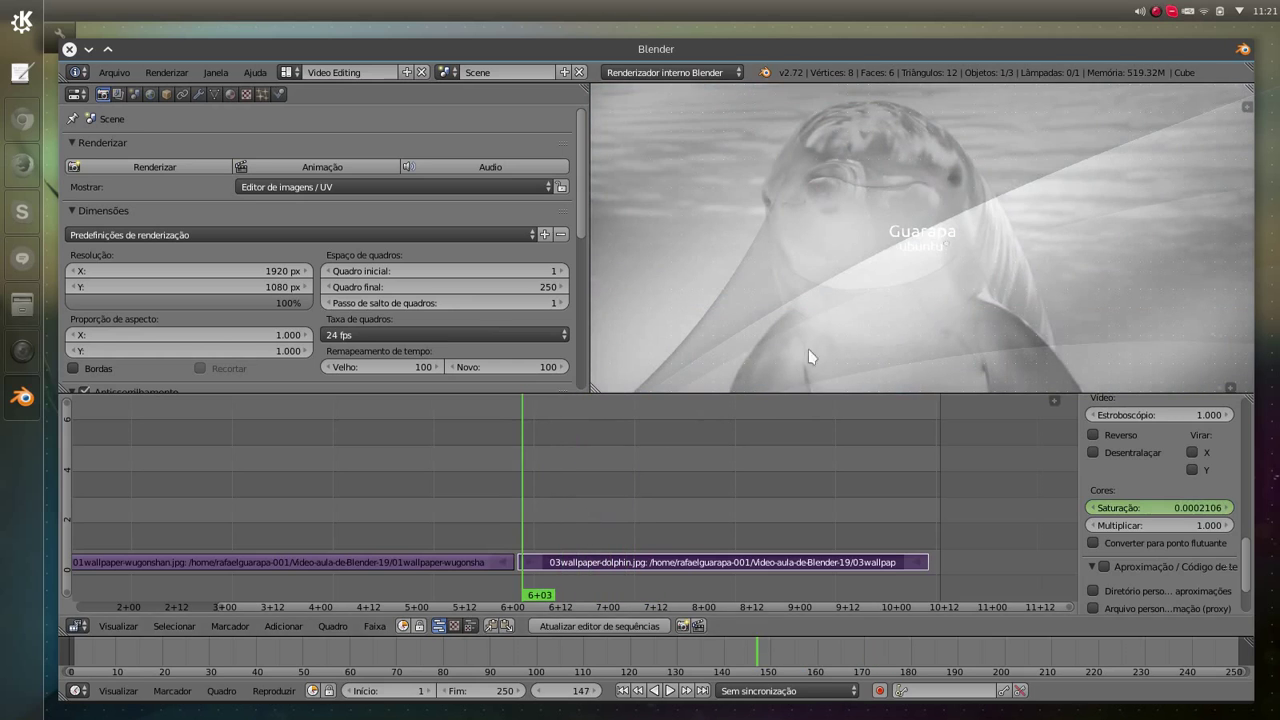
- Scrub to frame 243 to see saturation reach 0.995, then pan and zoom out to show both strips
{"action": "left_click_drag", "start_coordinate": [521, 545], "coordinate": [906, 487]}
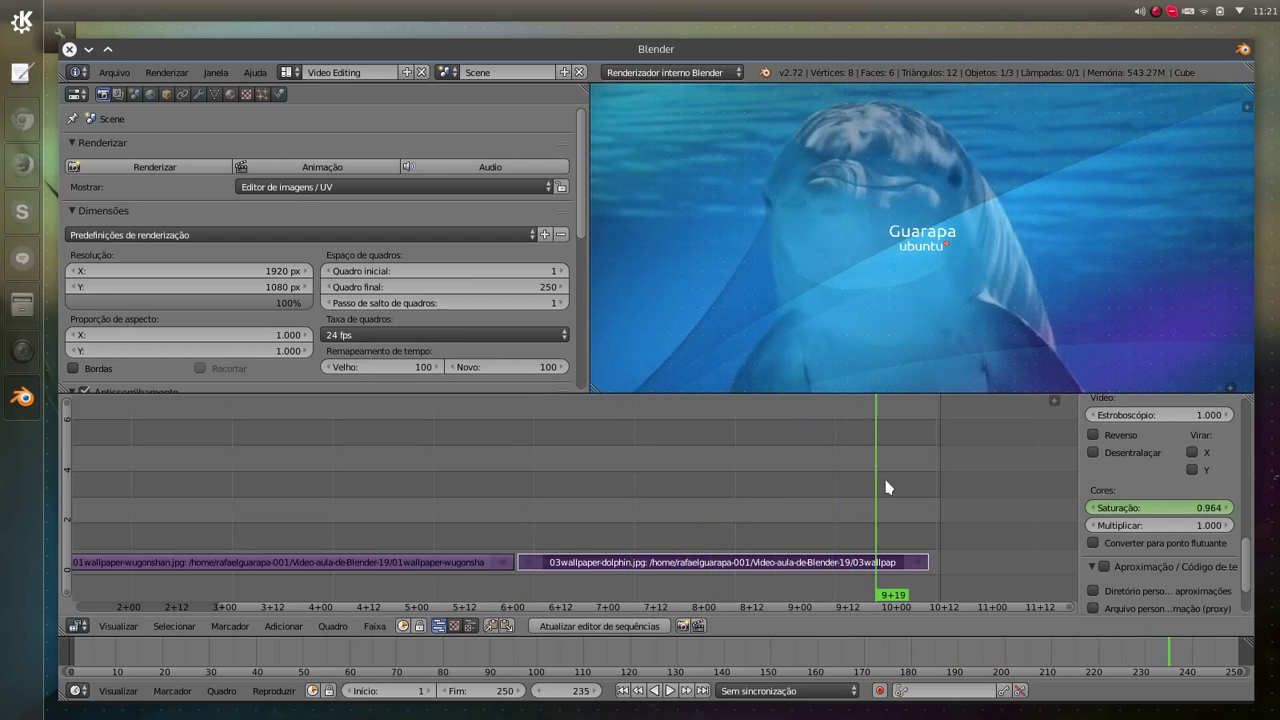
{"action": "key", "text": "Right"}
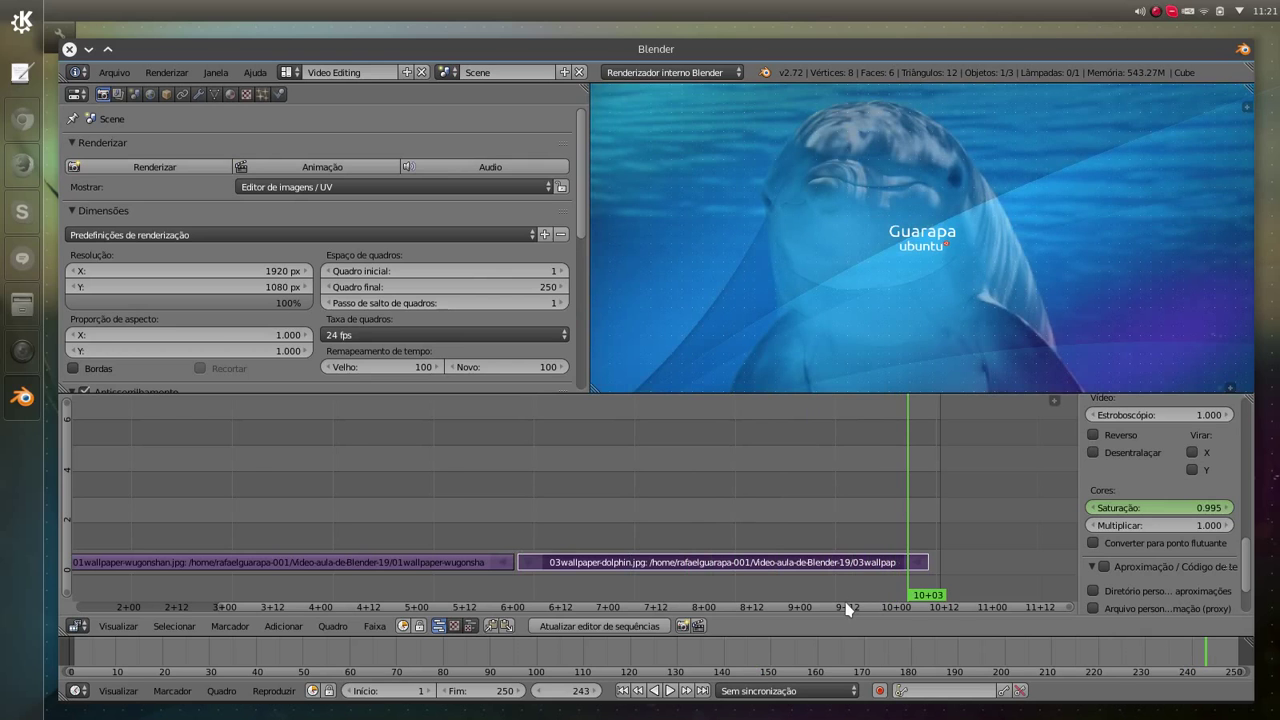
{"action": "left_click_drag", "start_coordinate": [846, 610], "coordinate": [663, 686]}
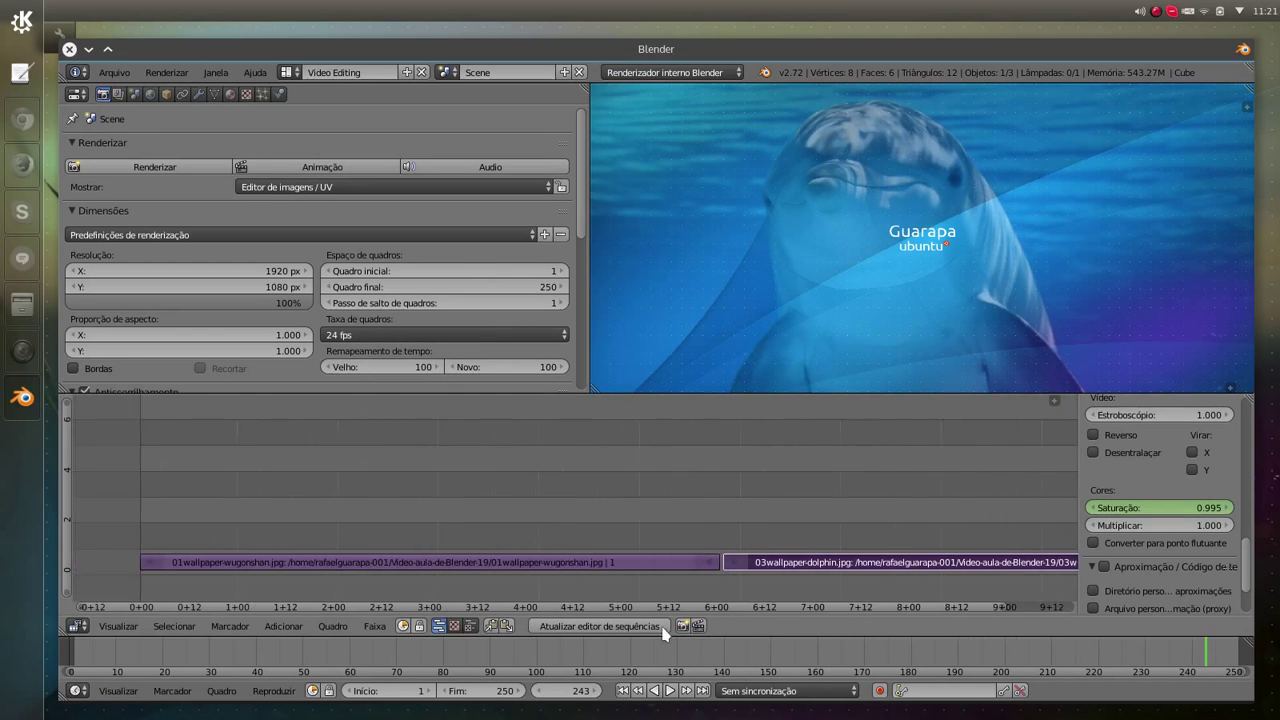
{"action": "scroll", "coordinate": [677, 591], "scroll_direction": "down", "scroll_amount": 1}
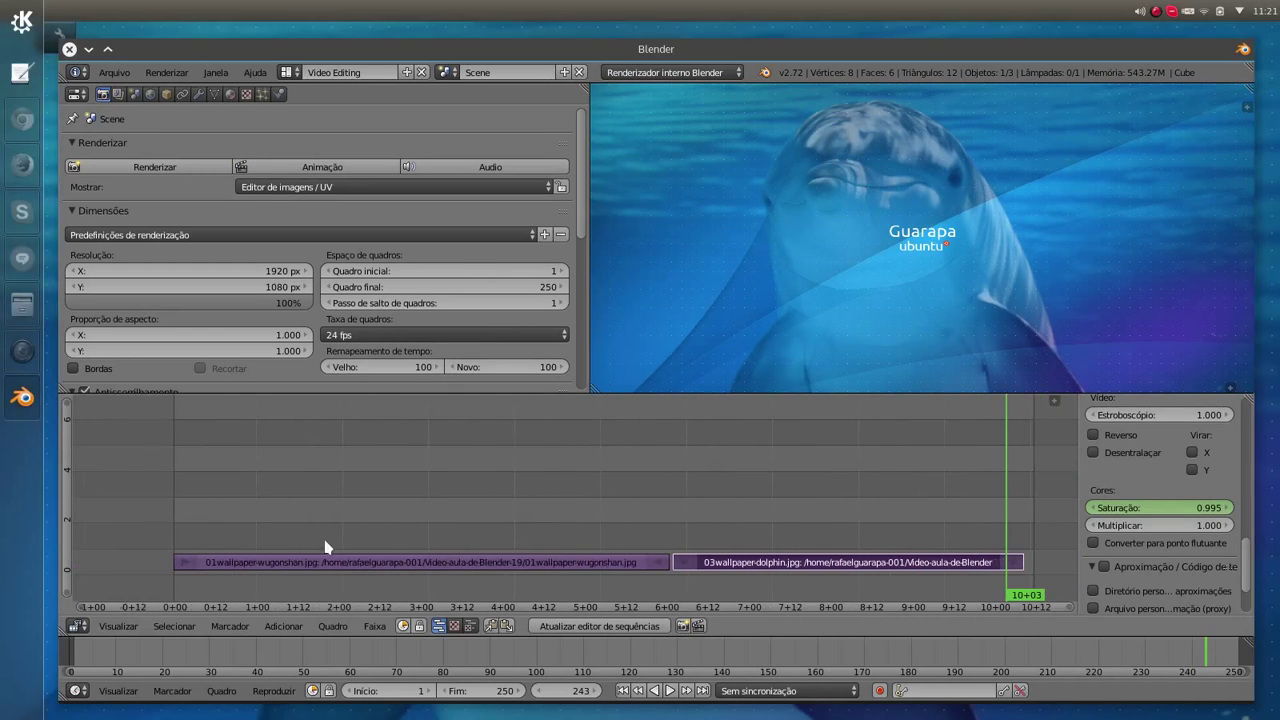
{"action": "left_click", "coordinate": [180, 541]}
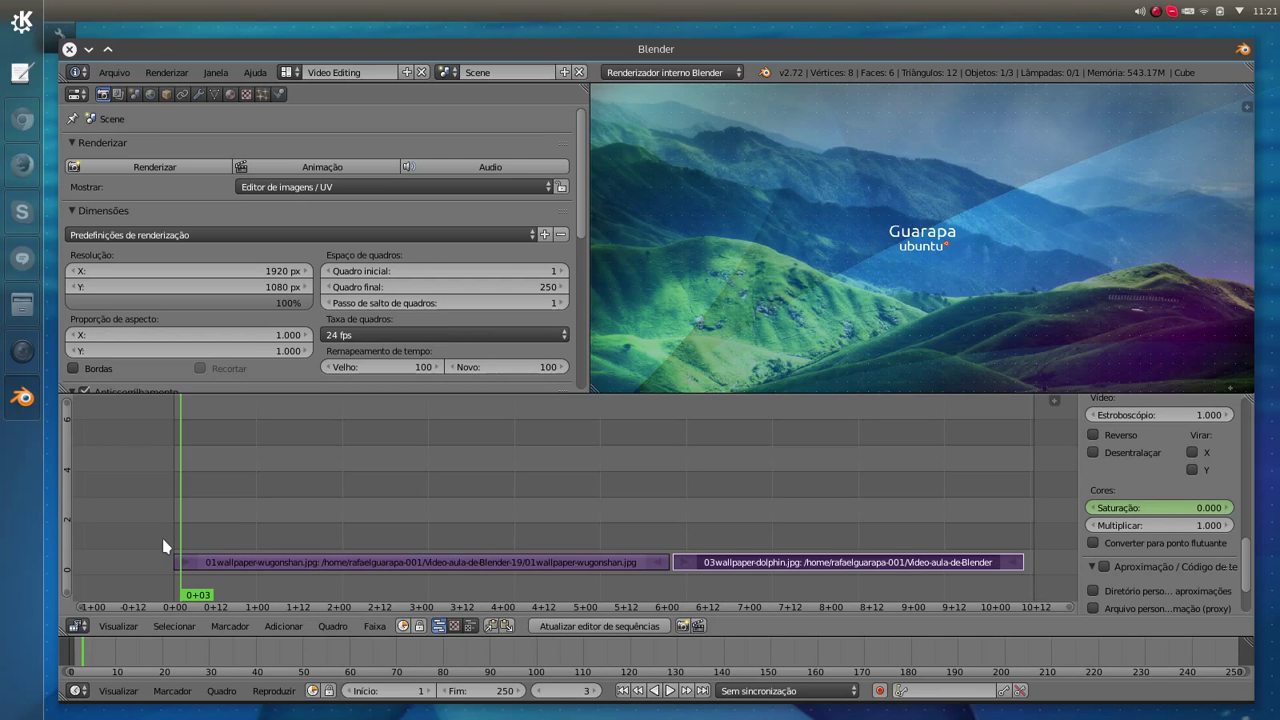
{"action": "left_click_drag", "start_coordinate": [186, 545], "coordinate": [528, 545]}
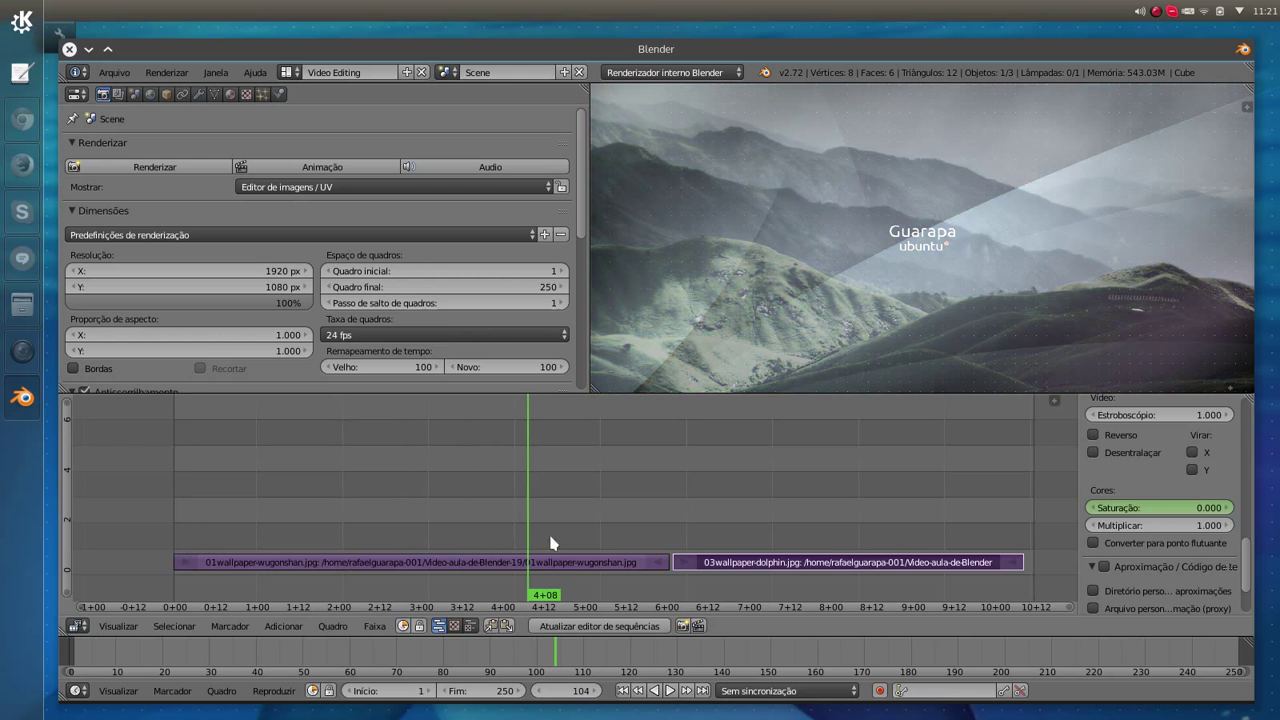
{"action": "left_click", "coordinate": [674, 537]}
{"action": "left_click_drag", "start_coordinate": [674, 537], "coordinate": [845, 558]}
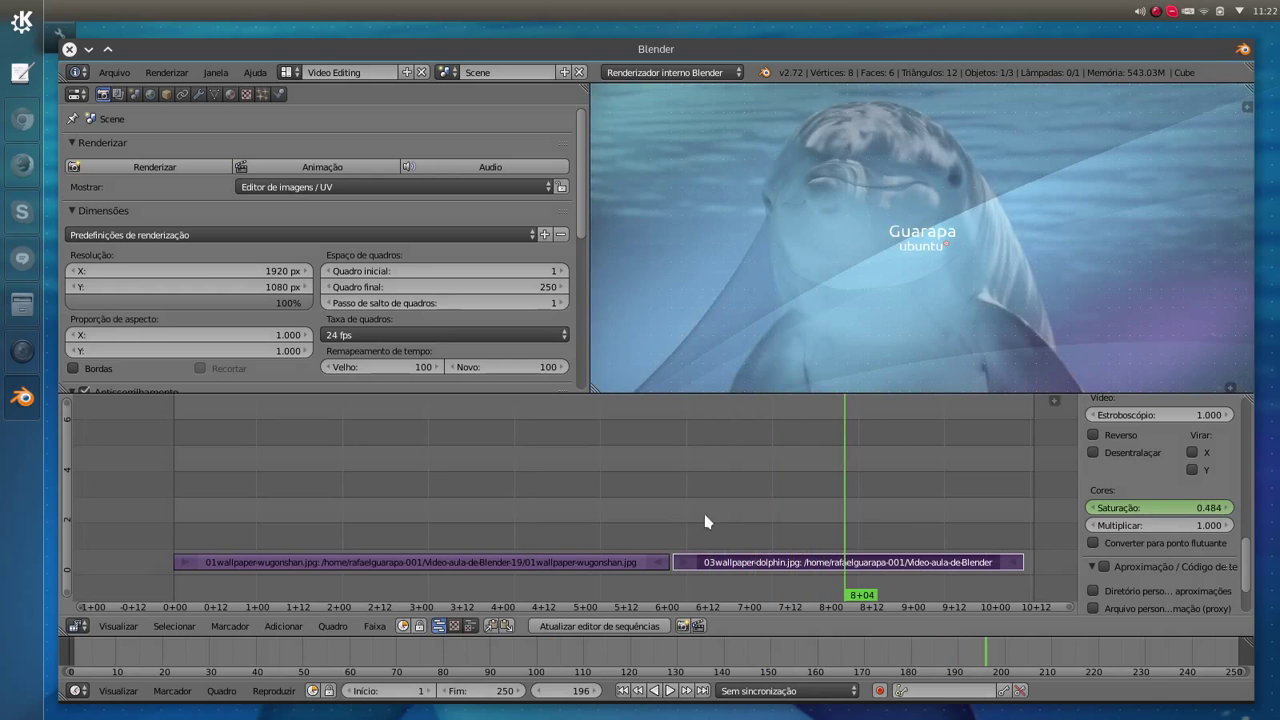
{"action": "mouse_move", "coordinate": [674, 527]}
{"action": "left_mouse_down"}
{"action": "mouse_move", "coordinate": [778, 538]}
{"action": "mouse_move", "coordinate": [1001, 527]}
{"action": "left_mouse_up"}
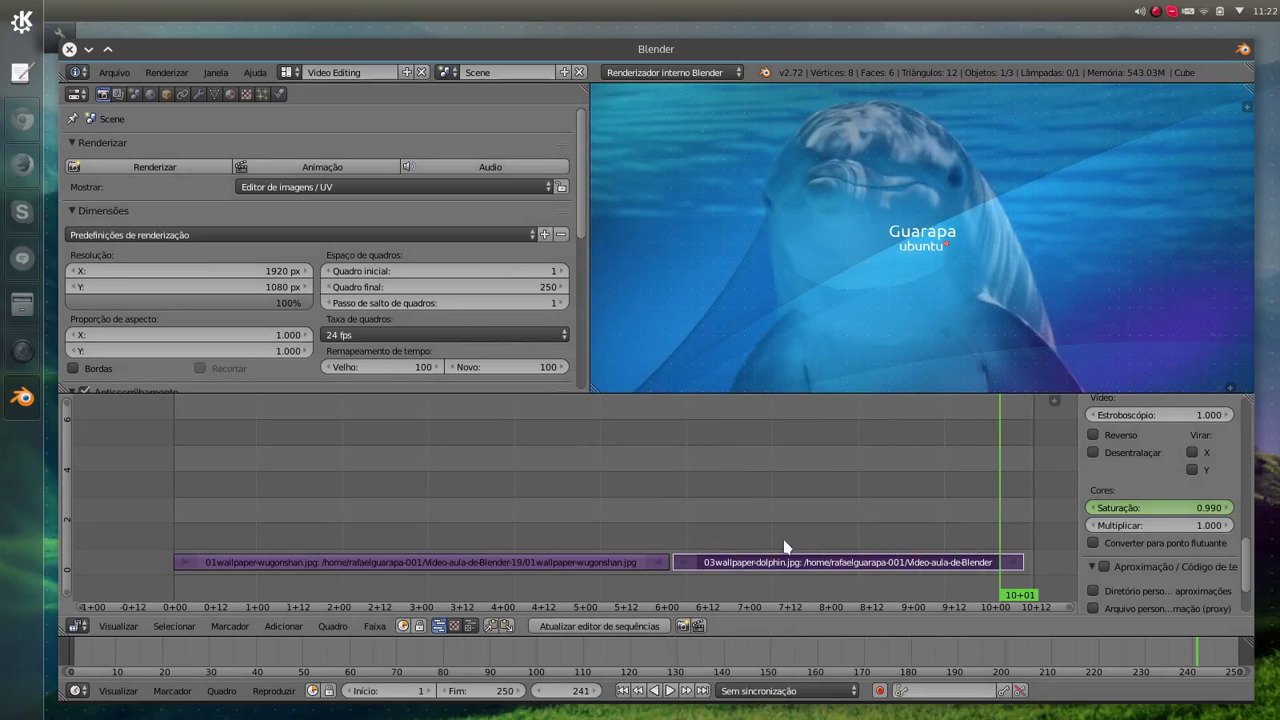